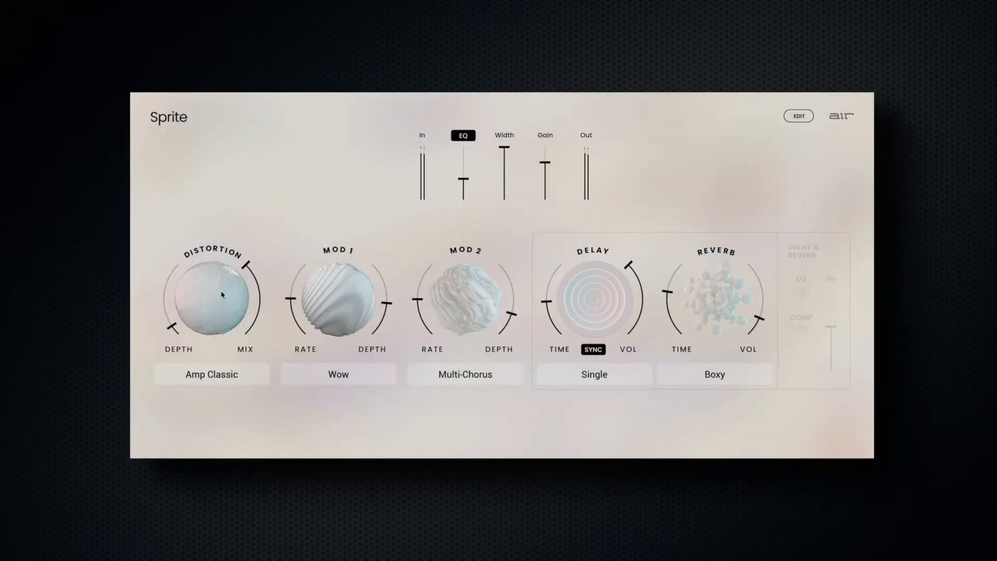
- Enable the Distortion section and raise its depth
left_click(220, 296)
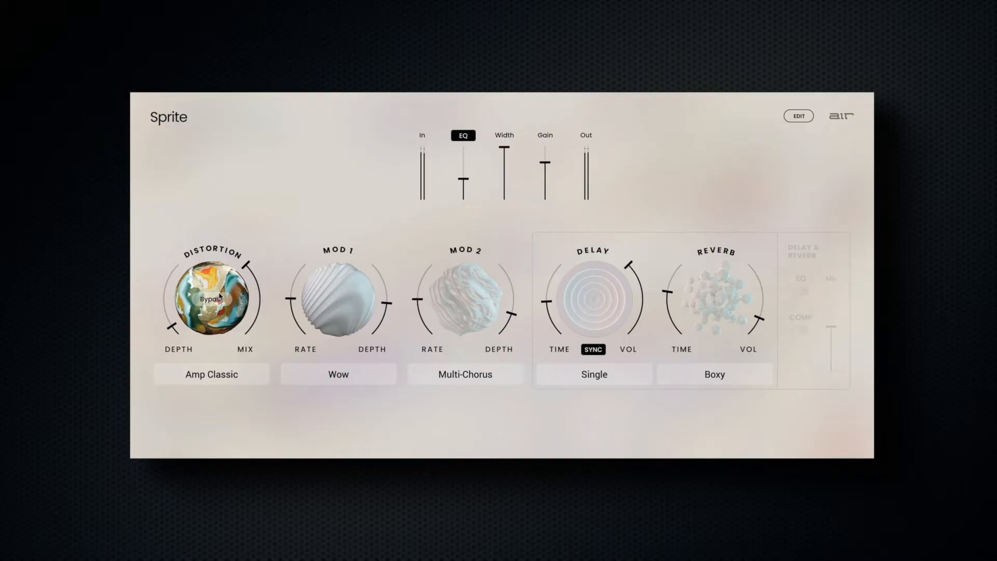
mouse_move(170, 327)
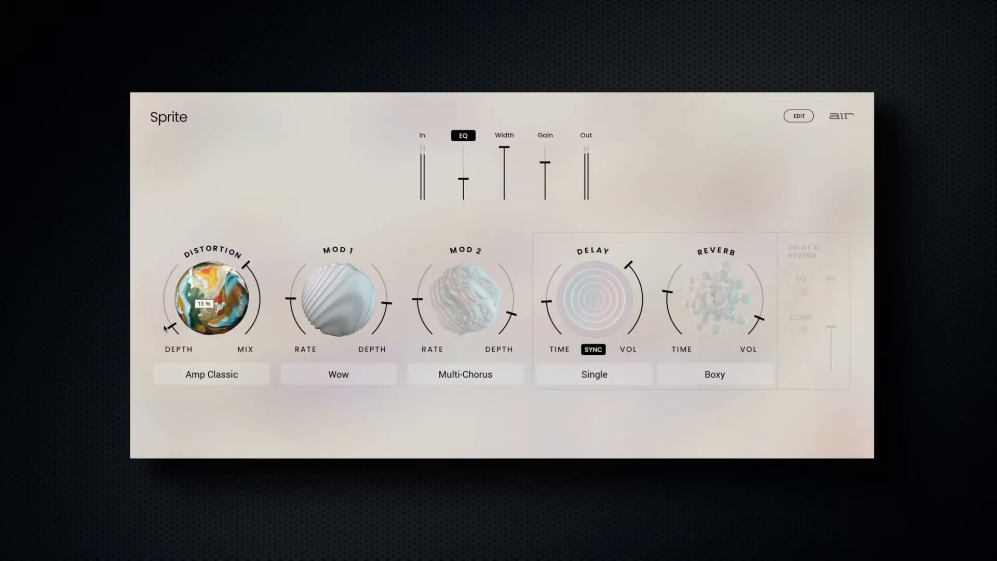
mouse_move(218, 307)
left_mouse_down()
mouse_move(219, 299)
mouse_move(219, 307)
left_mouse_up()
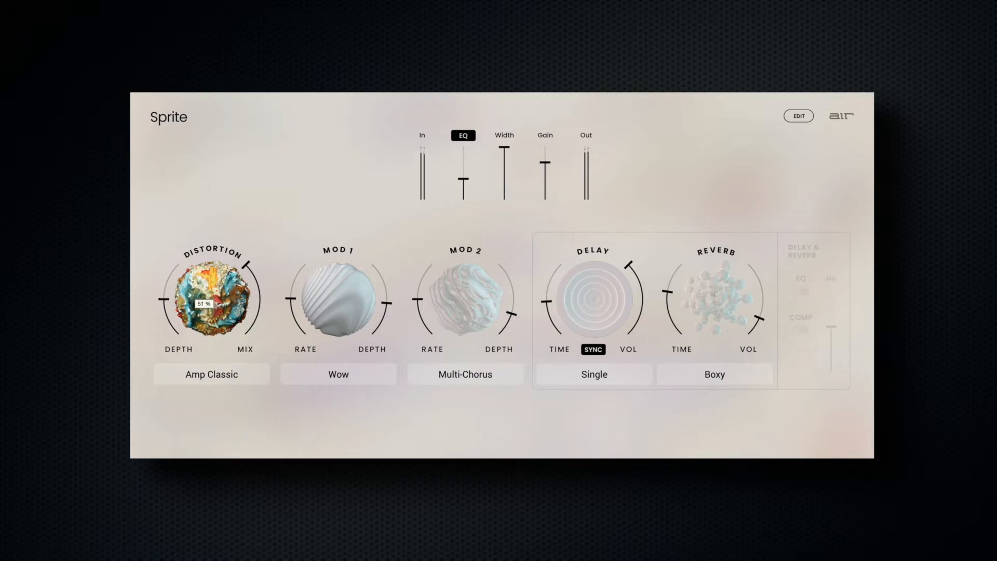
- Enable Mod 1 and adjust its rate and depth, settling the Wow effect near 4 Hz
left_click(338, 294)
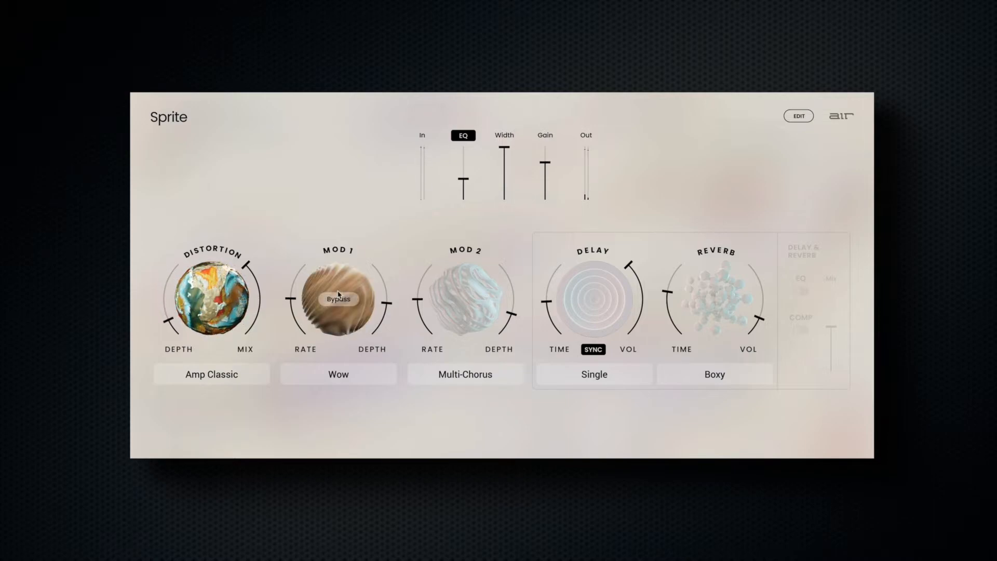
left_click_drag(295, 303, 295, 281)
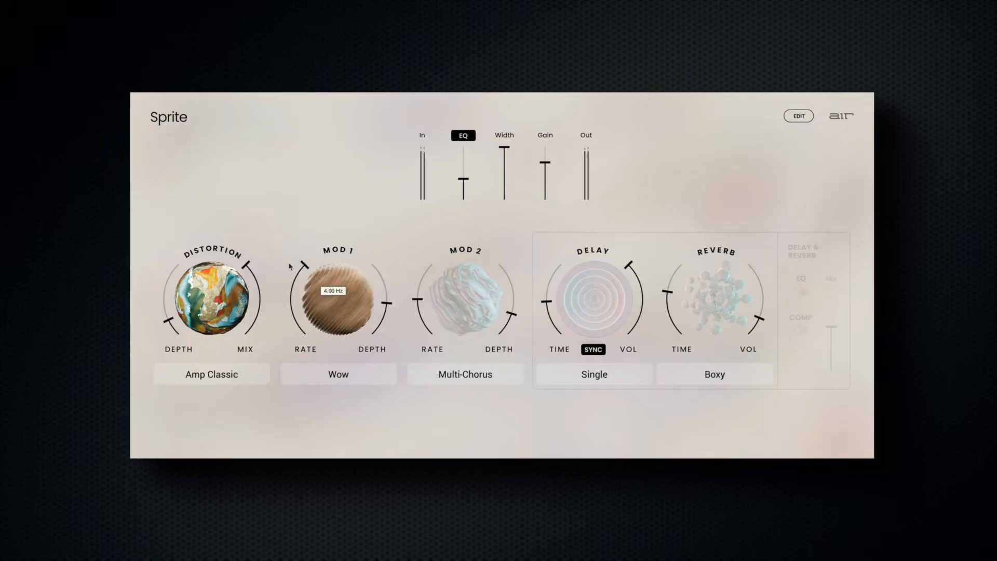
mouse_move(371, 300)
left_mouse_down()
mouse_move(371, 316)
mouse_move(380, 289)
left_mouse_up()
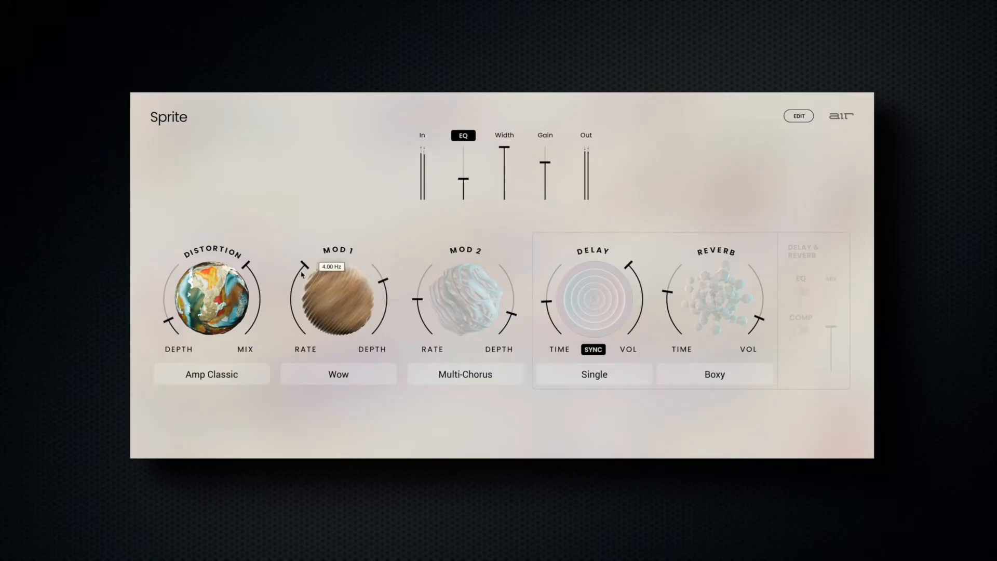
left_click_drag(297, 273, 296, 308)
left_click_drag(384, 280, 384, 300)
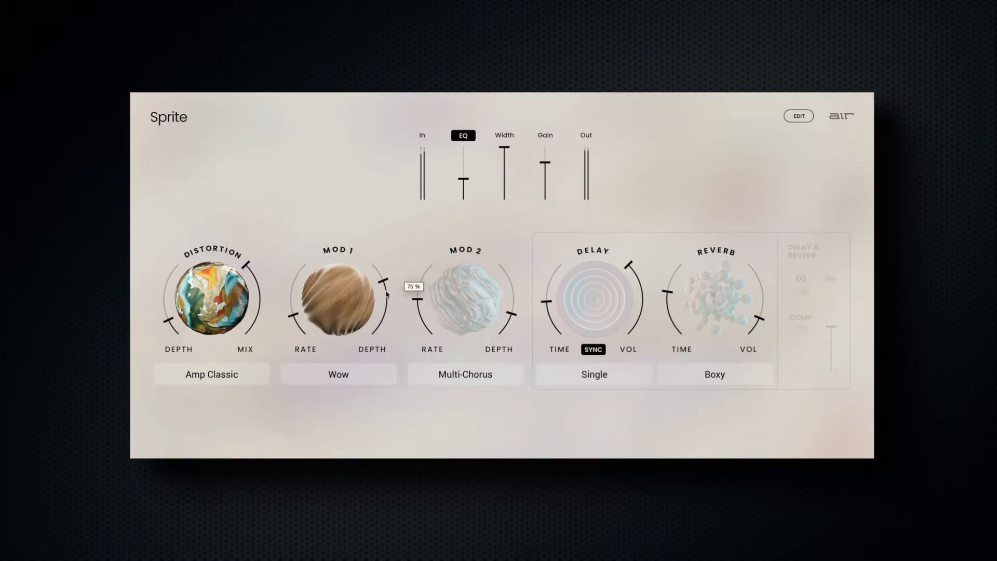
- Enable Mod 2, switch distortion to Amp Heavy and Mod 2 to Phaser
left_click(481, 303)
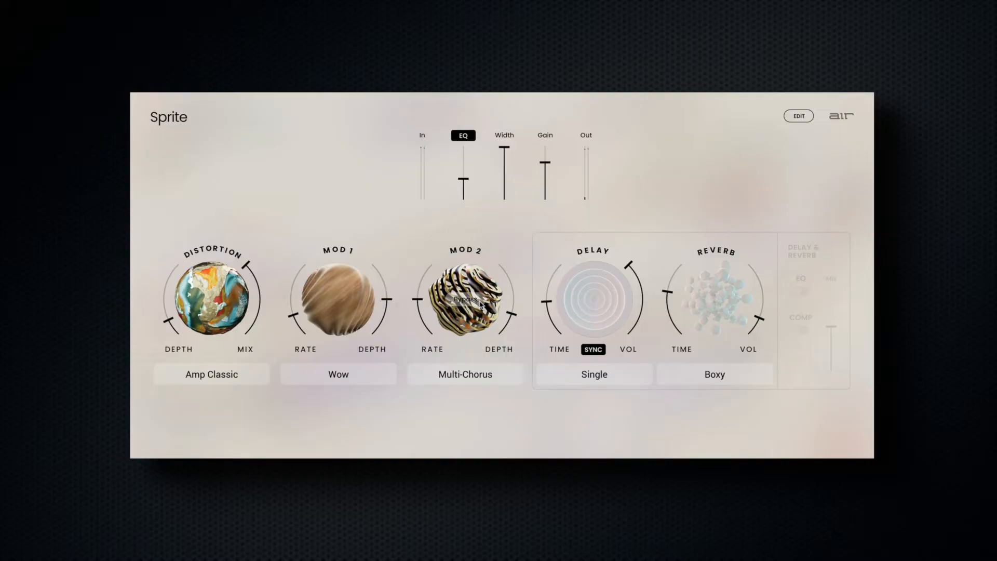
left_click(238, 377)
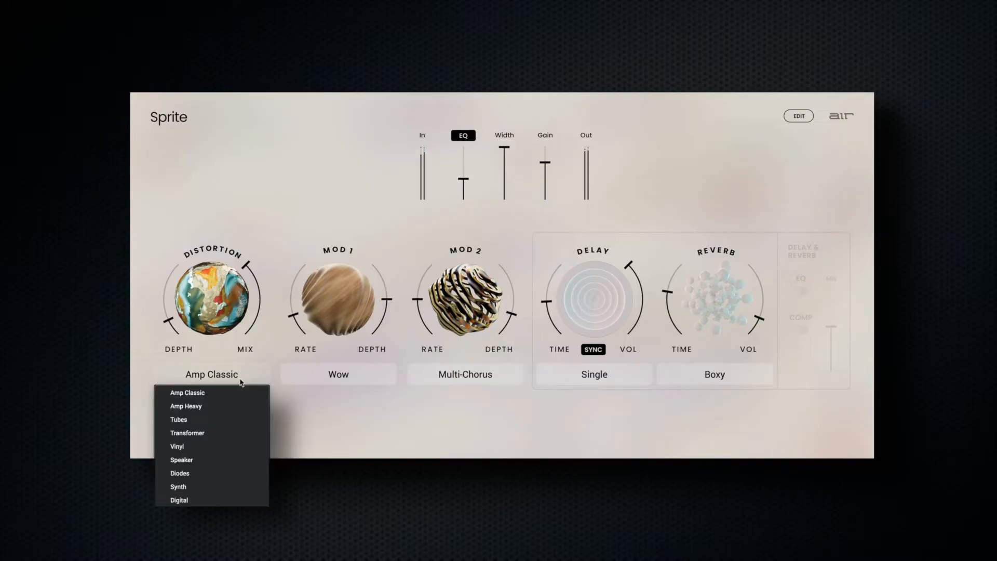
left_click(188, 406)
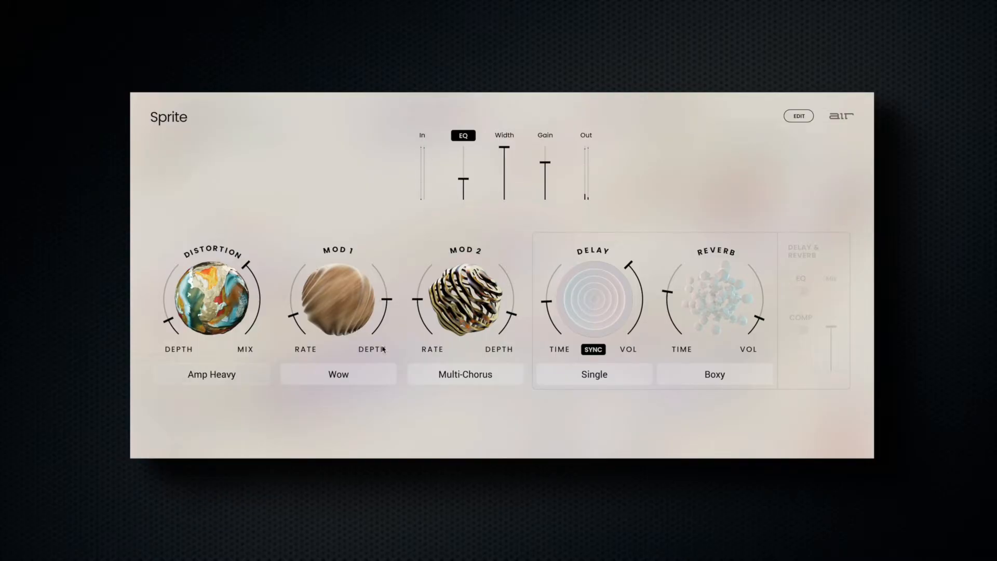
left_click(482, 370)
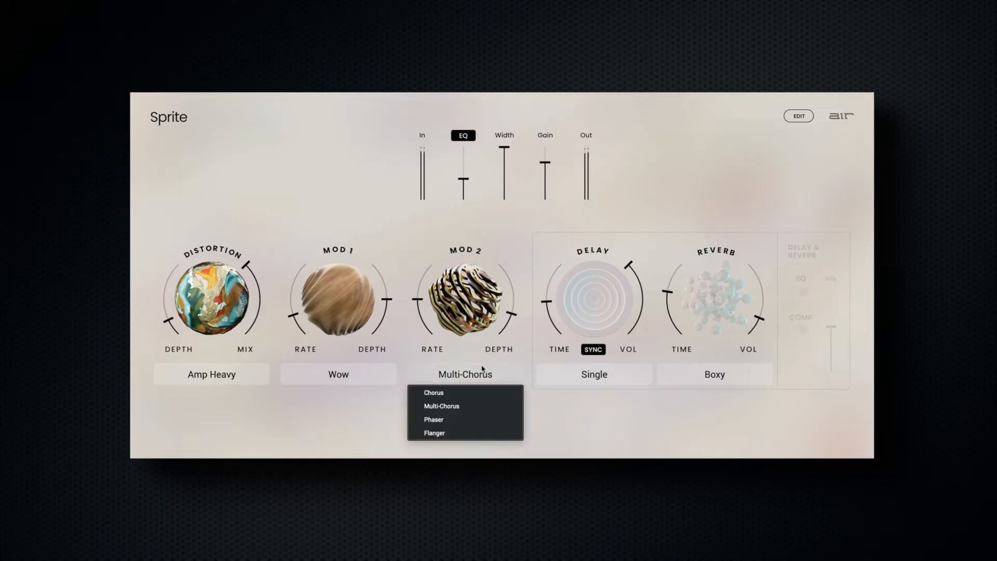
left_click(434, 419)
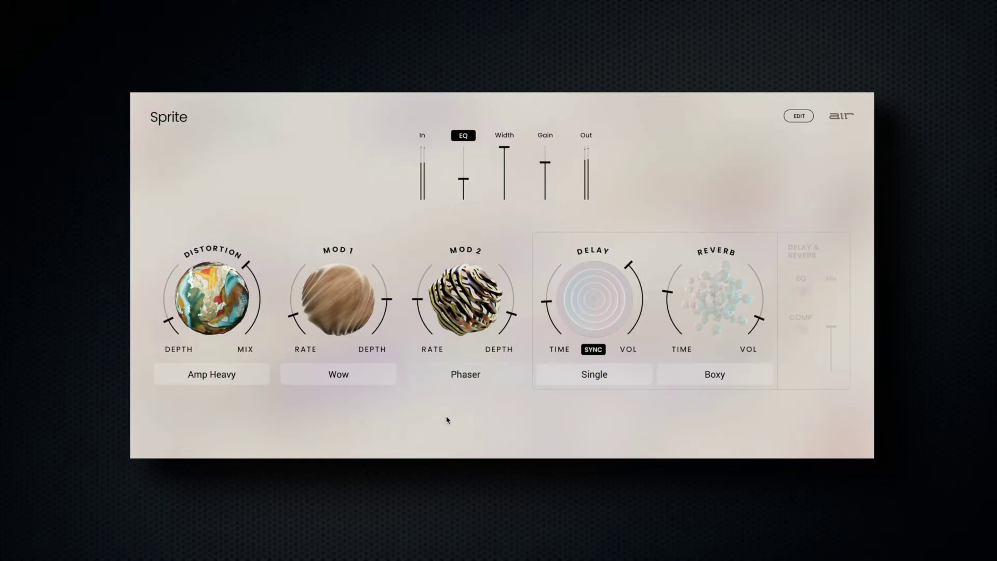
- Enable the Delay section and set its type to Dual
left_click(590, 316)
left_click(584, 375)
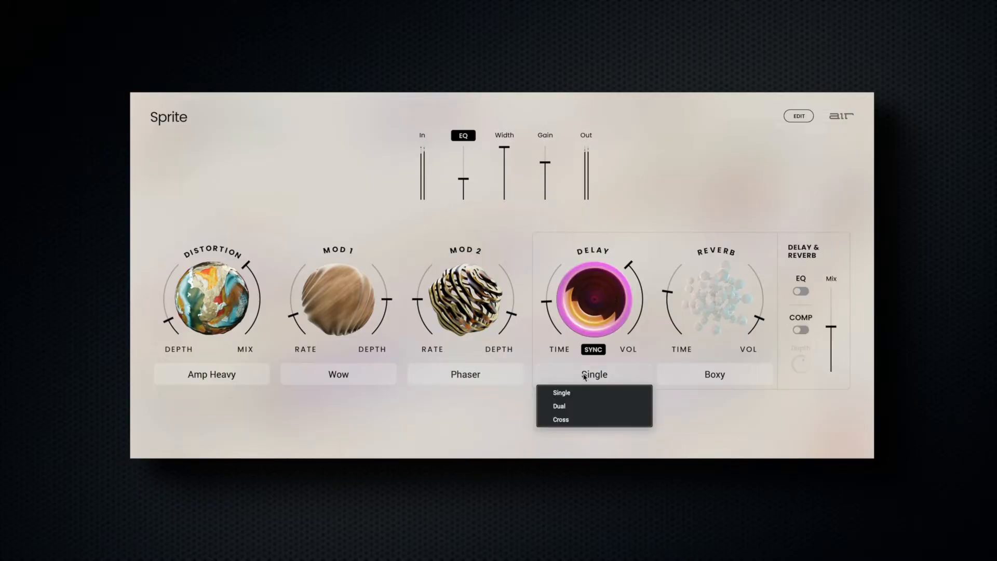
left_click(575, 405)
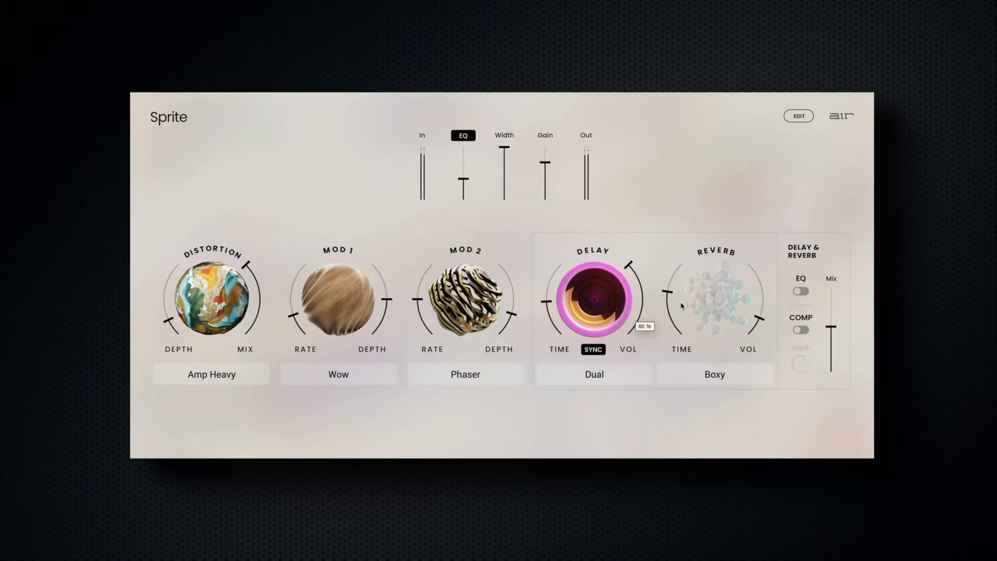
- Enable the Reverb section and adjust the delay time and settings
left_click(717, 292)
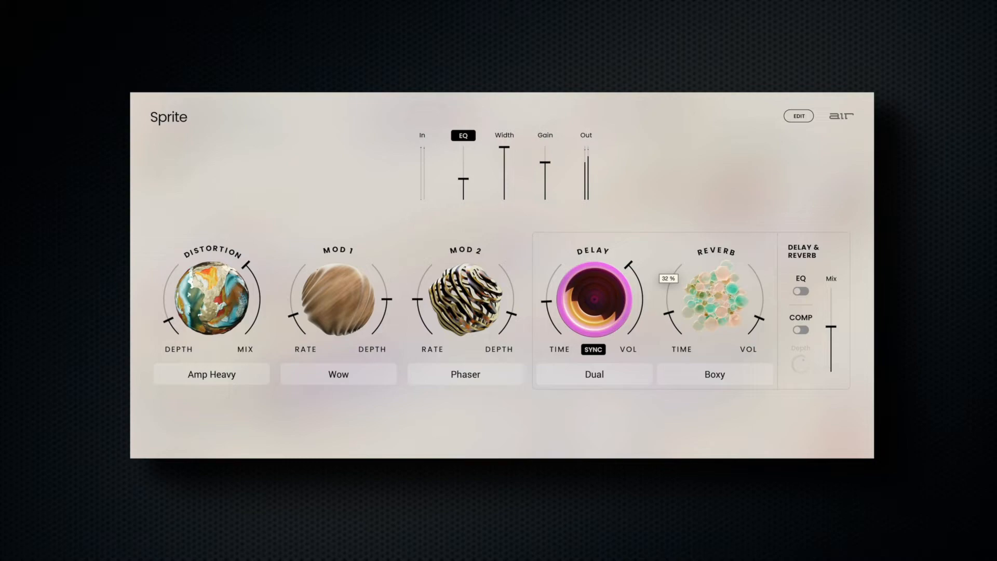
mouse_move(594, 311)
left_mouse_down()
mouse_move(629, 269)
mouse_move(641, 286)
left_mouse_up()
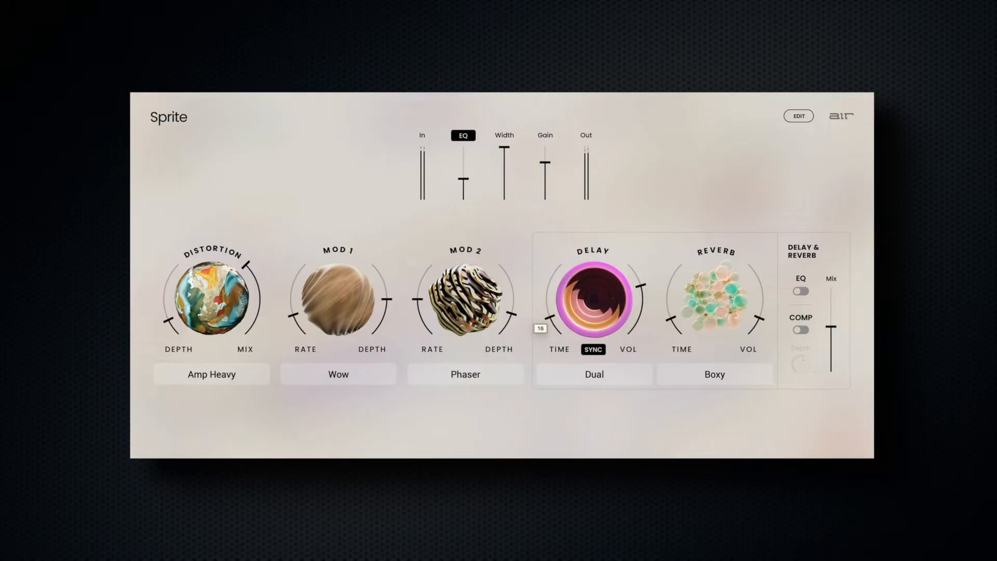
left_click_drag(551, 328, 545, 302)
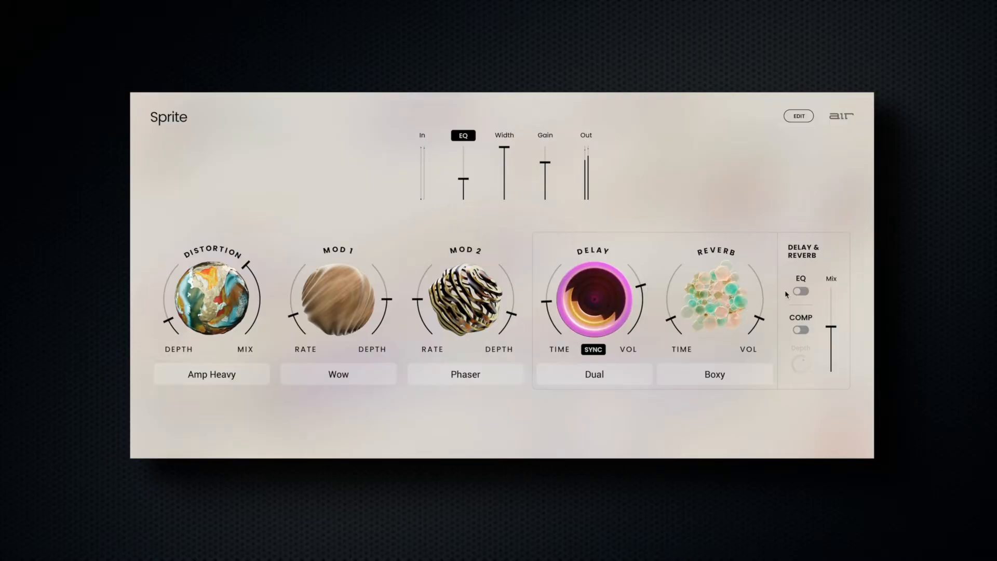
- Switch on the delay-reverb EQ and compressor and lower the compressor depth
left_click(801, 292)
left_click(800, 329)
mouse_move(802, 363)
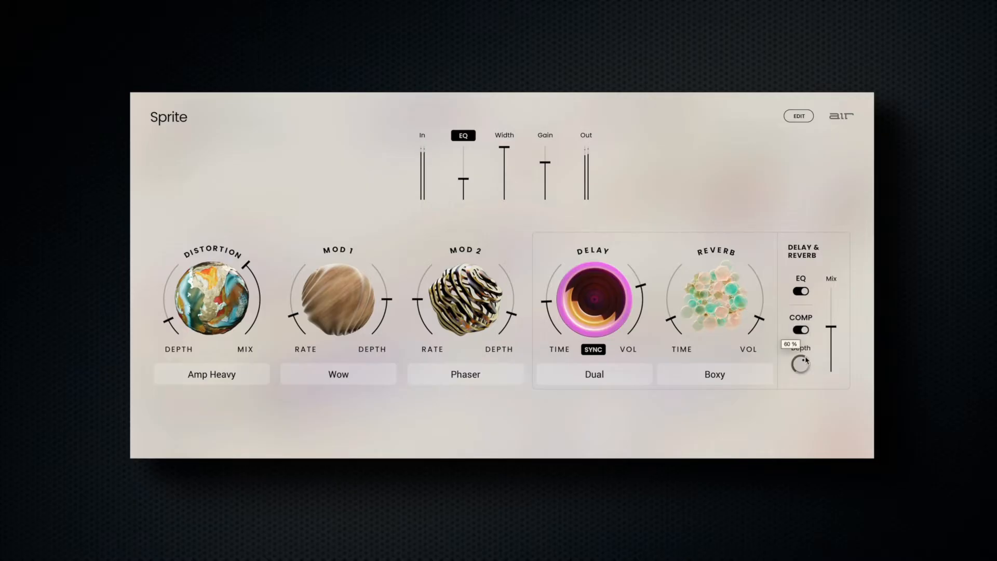
left_click_drag(804, 359, 801, 365)
left_click_drag(796, 370, 796, 373)
- Lower the delay volume to about 39%
left_click_drag(642, 285, 644, 302)
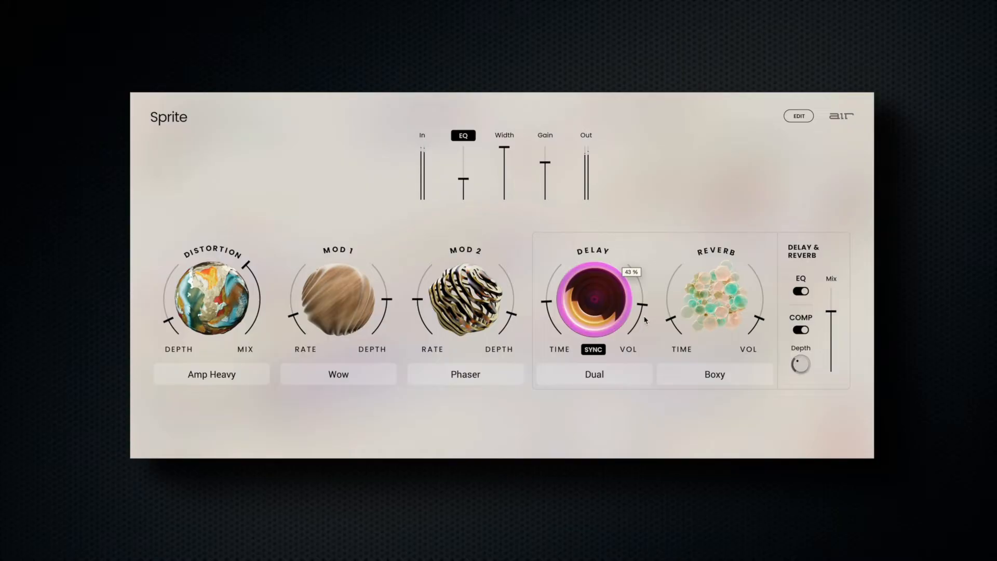
left_click_drag(645, 320, 641, 305)
- Bypass Delay, Mod 2, Mod 1 and Distortion, then switch to the detailed edit view
left_click(594, 301)
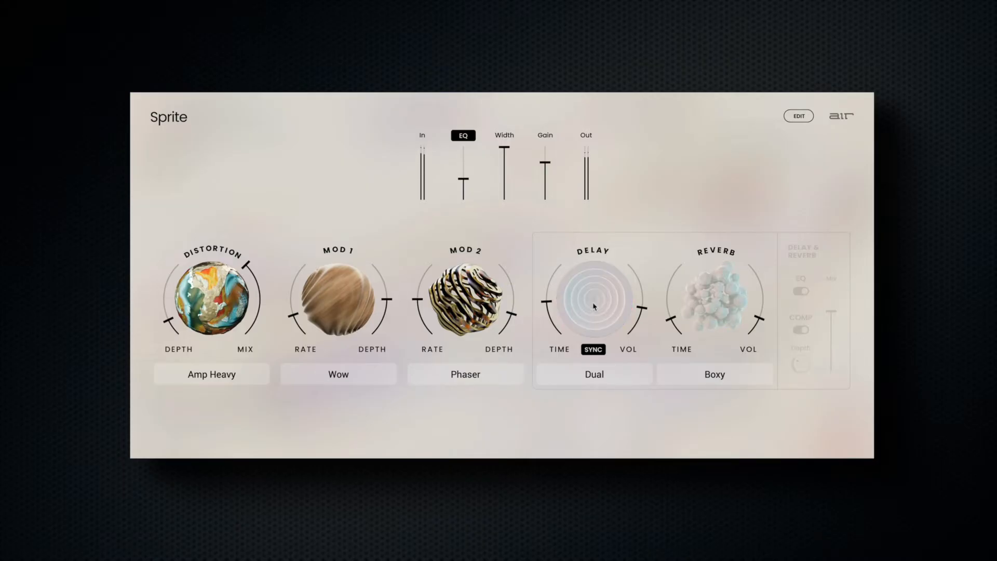
left_click(465, 300)
left_click(338, 300)
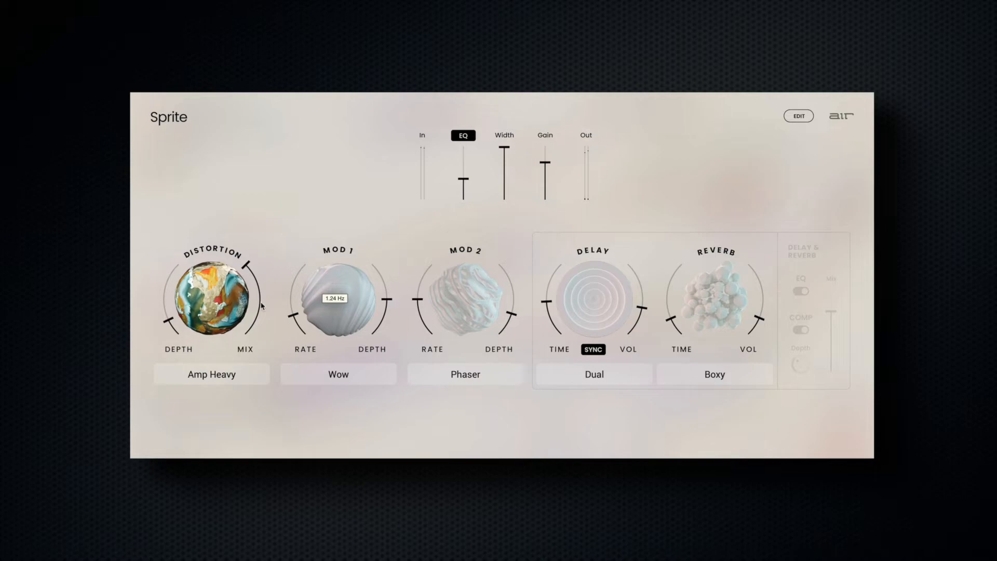
left_click(226, 304)
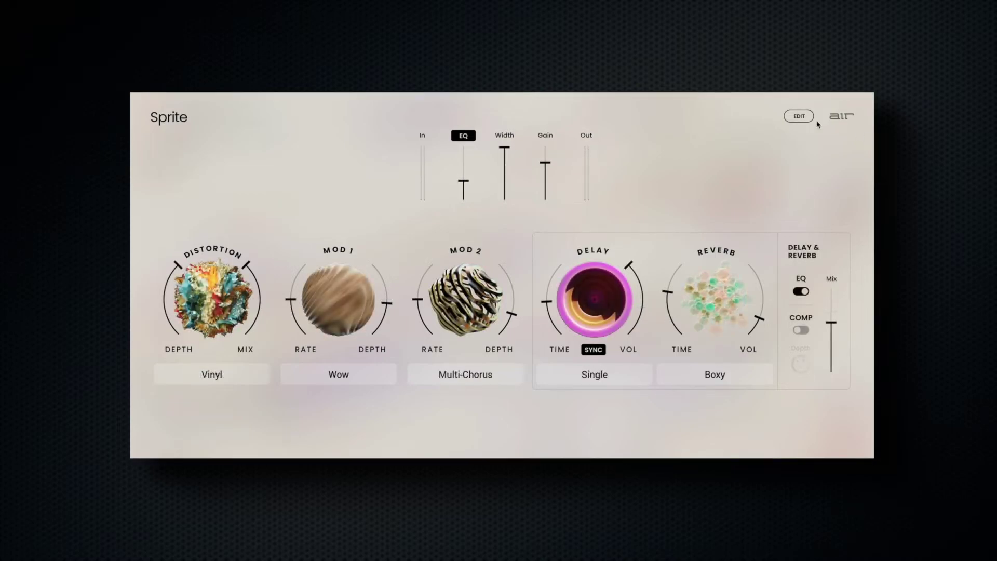
left_click(801, 116)
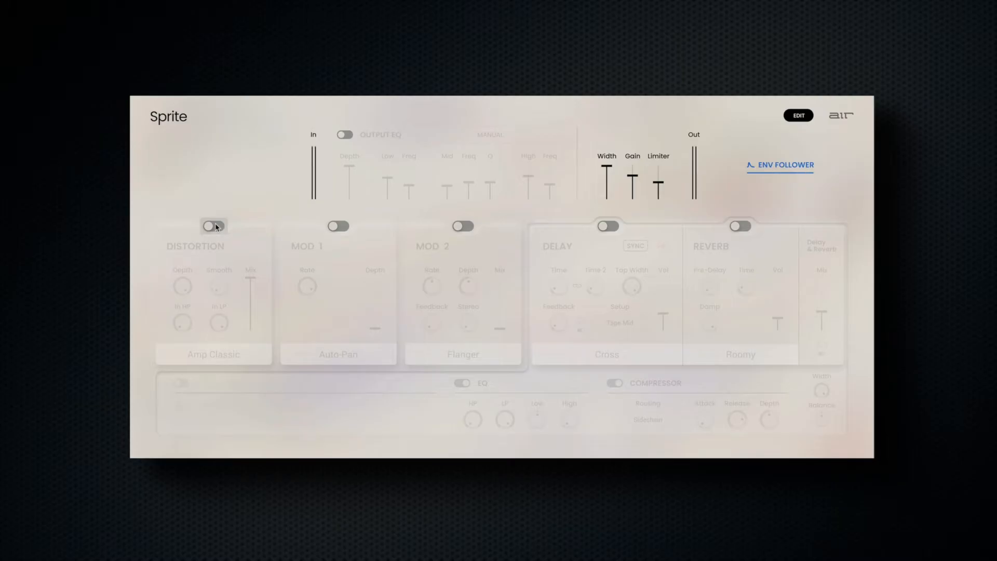
- Enable Distortion and step its type through Amp Heavy, Tubes, Transformer, Vinyl and Speaker
left_click(217, 227)
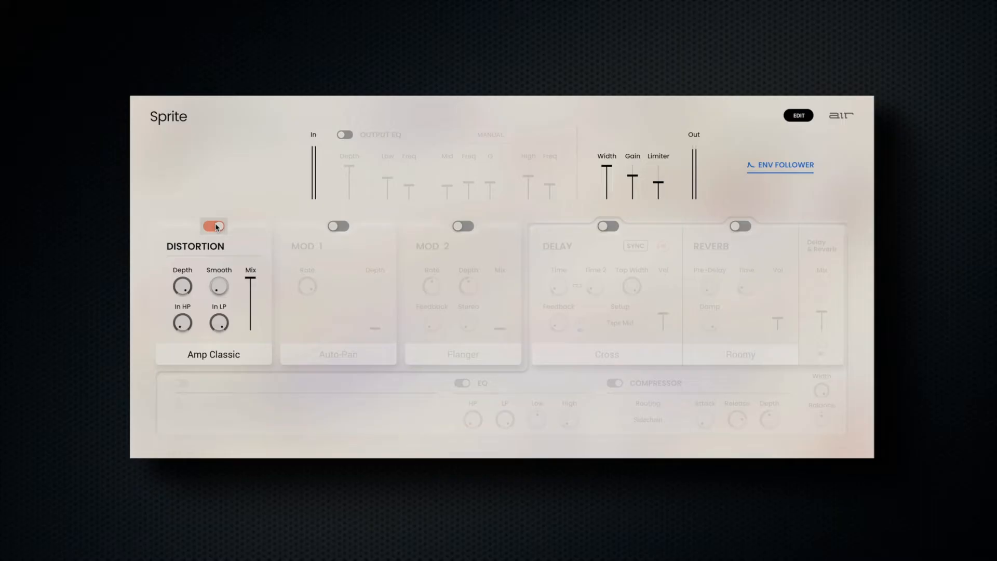
left_click(215, 359)
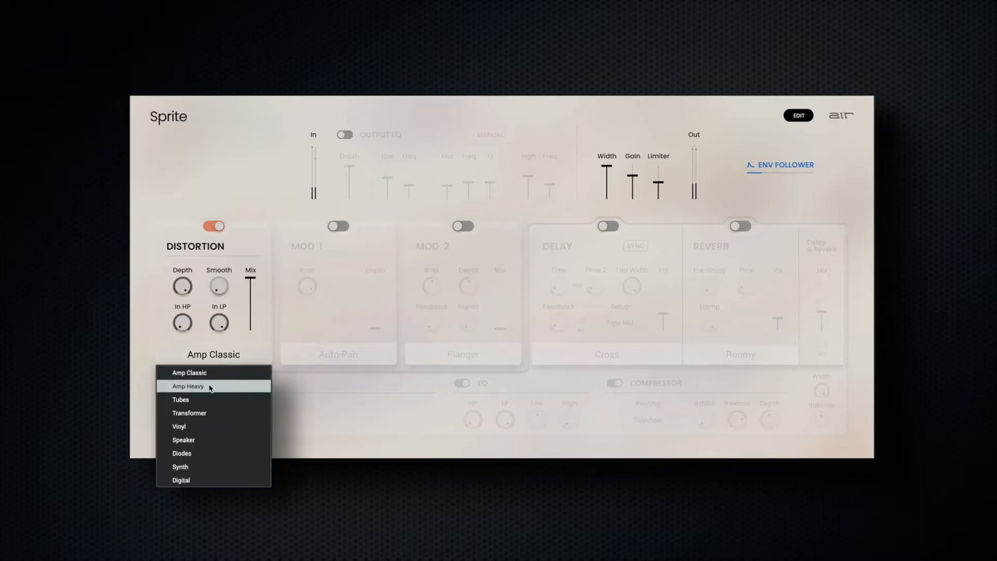
left_click(211, 386)
left_click(215, 356)
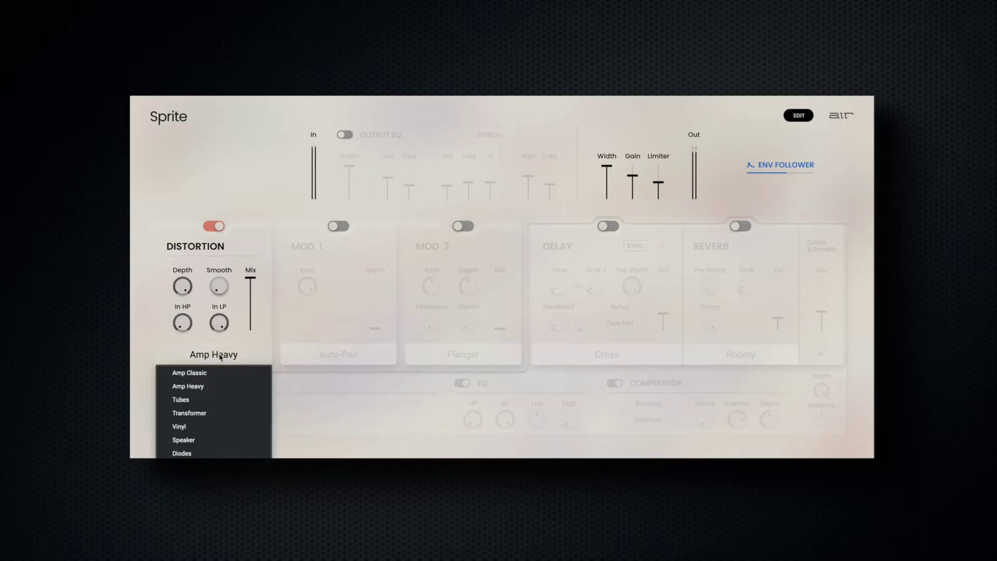
left_click(209, 399)
left_click(224, 361)
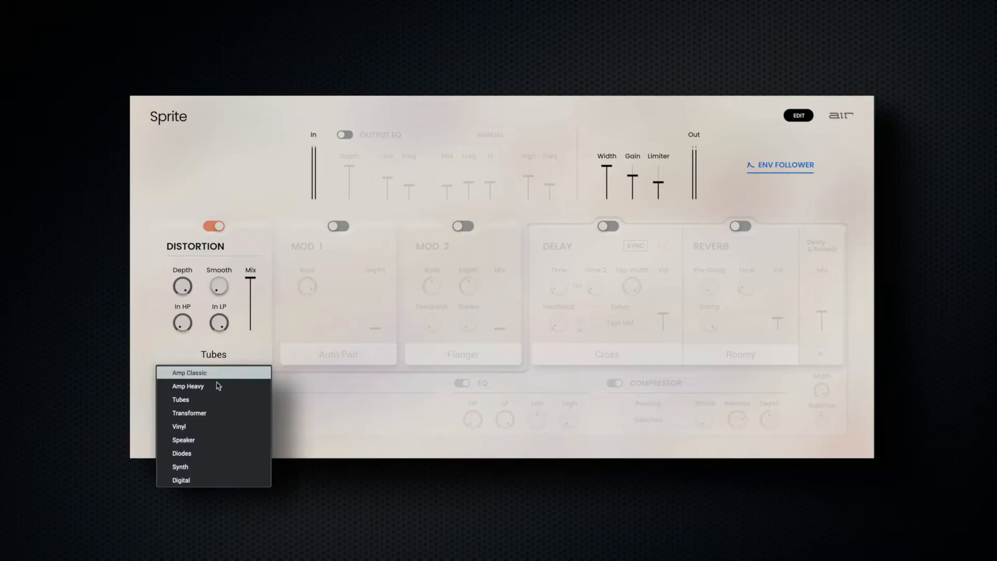
left_click(213, 414)
left_click(221, 360)
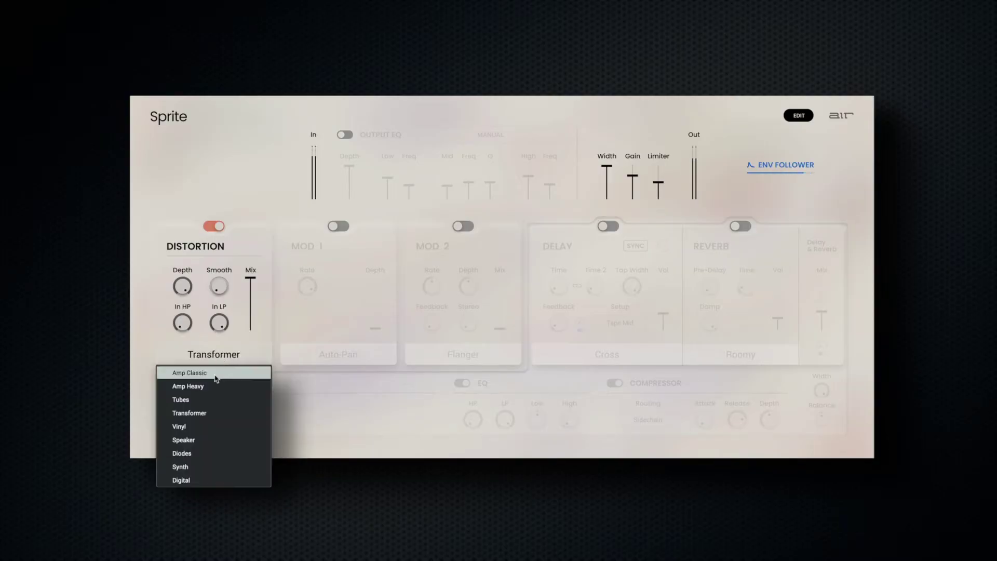
left_click(205, 425)
left_click(242, 354)
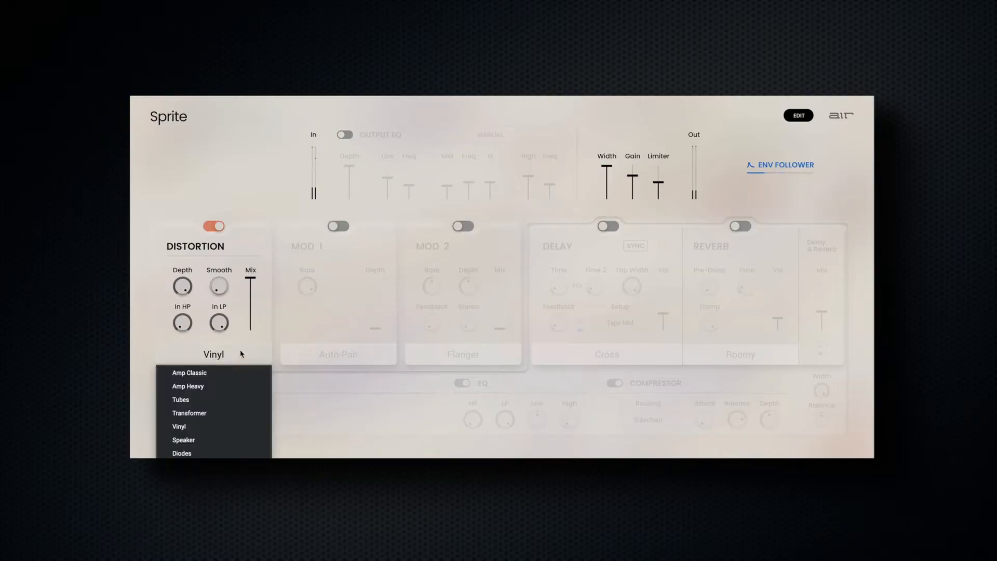
left_click(225, 440)
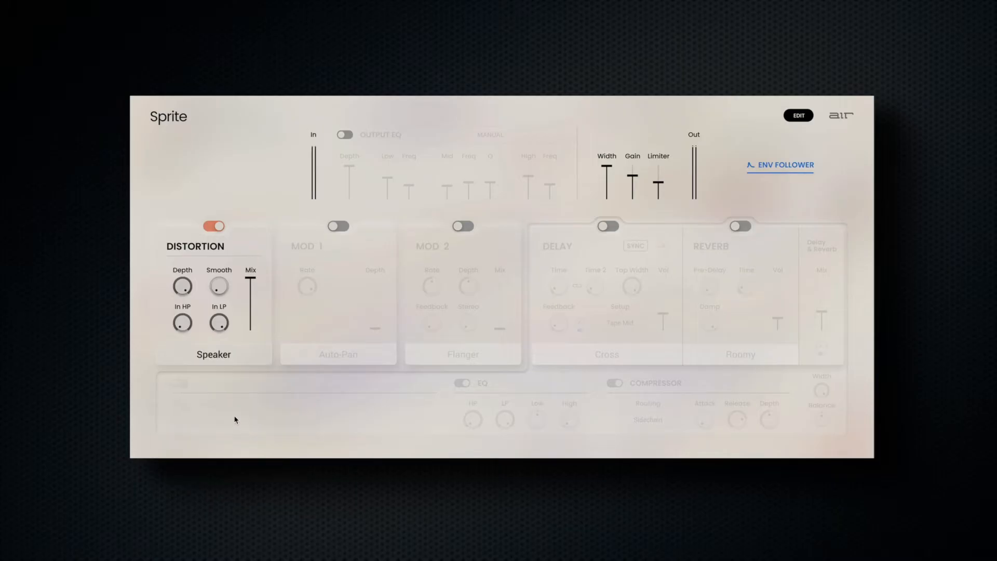
- Continue through Diodes, Synth and Digital, then return the distortion to Amp Classic
left_click(243, 361)
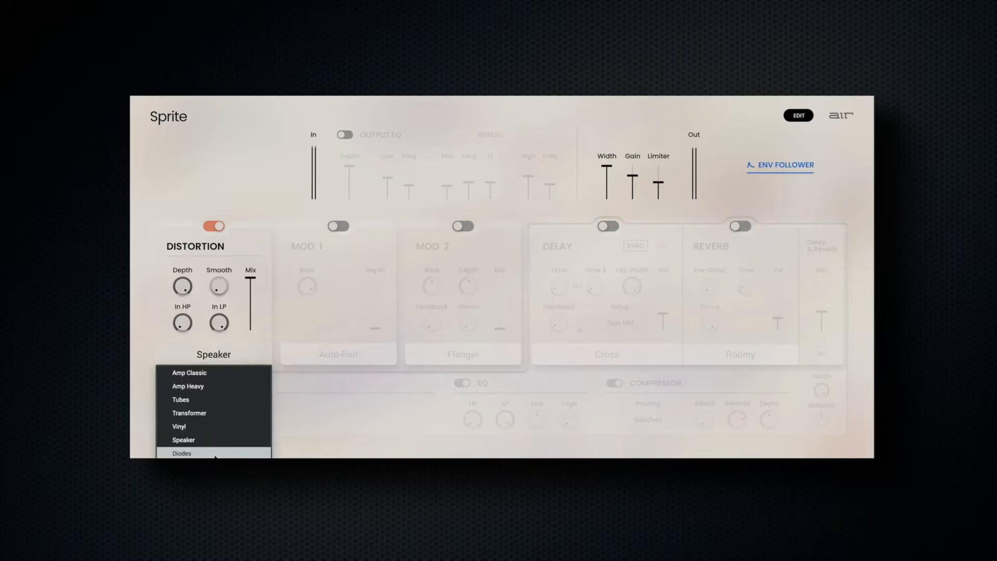
left_click(216, 454)
left_click(245, 355)
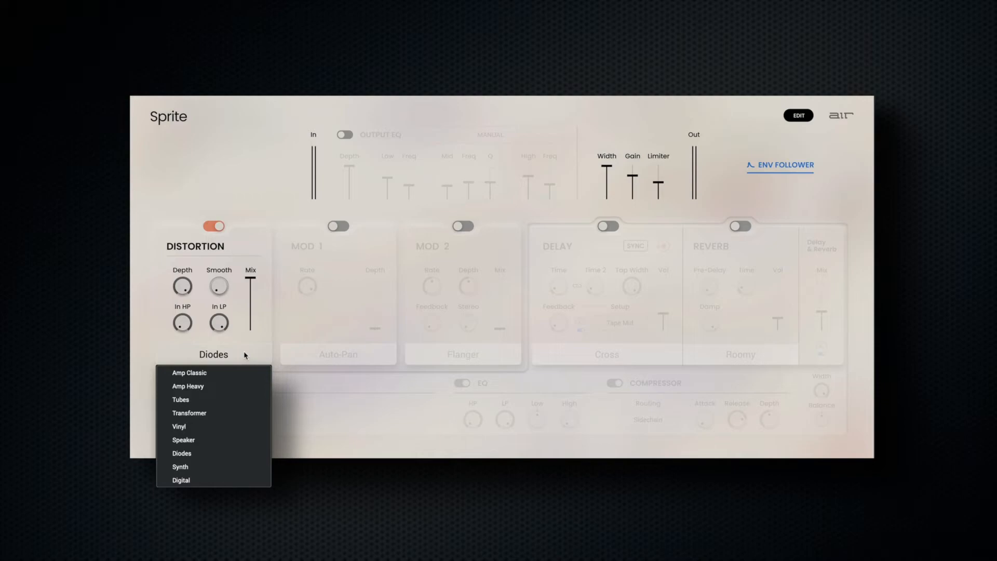
left_click(211, 467)
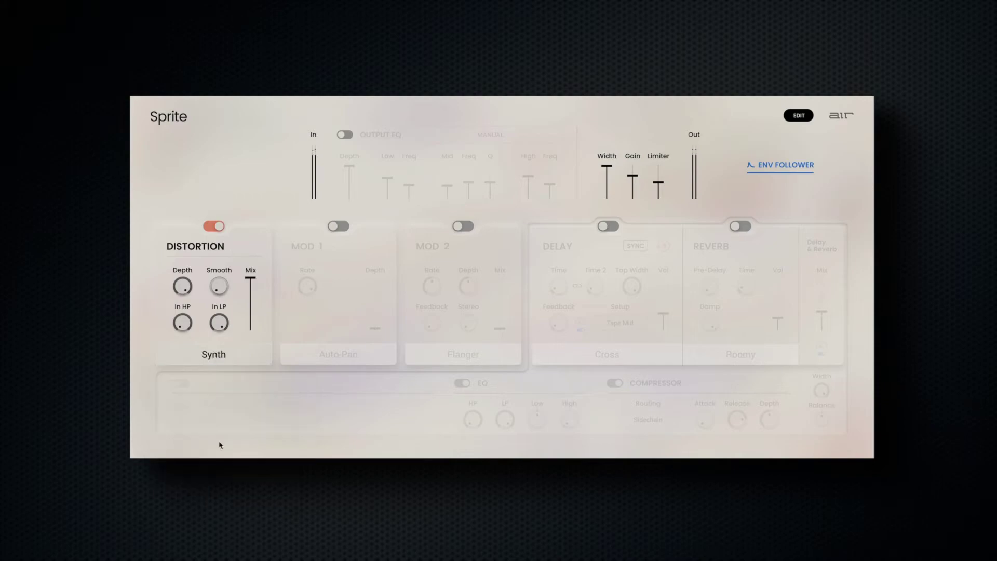
left_click(241, 352)
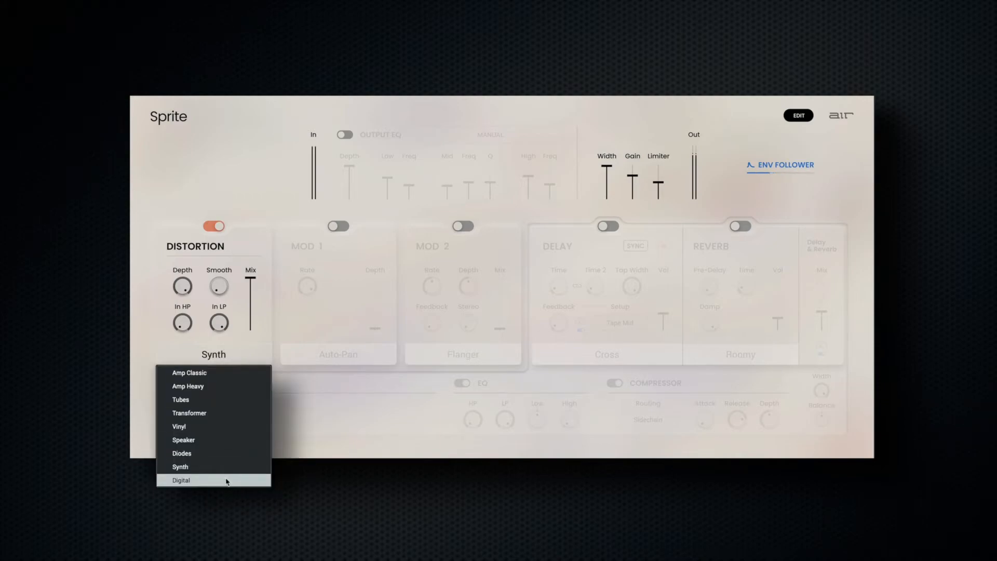
left_click(227, 481)
left_click(237, 365)
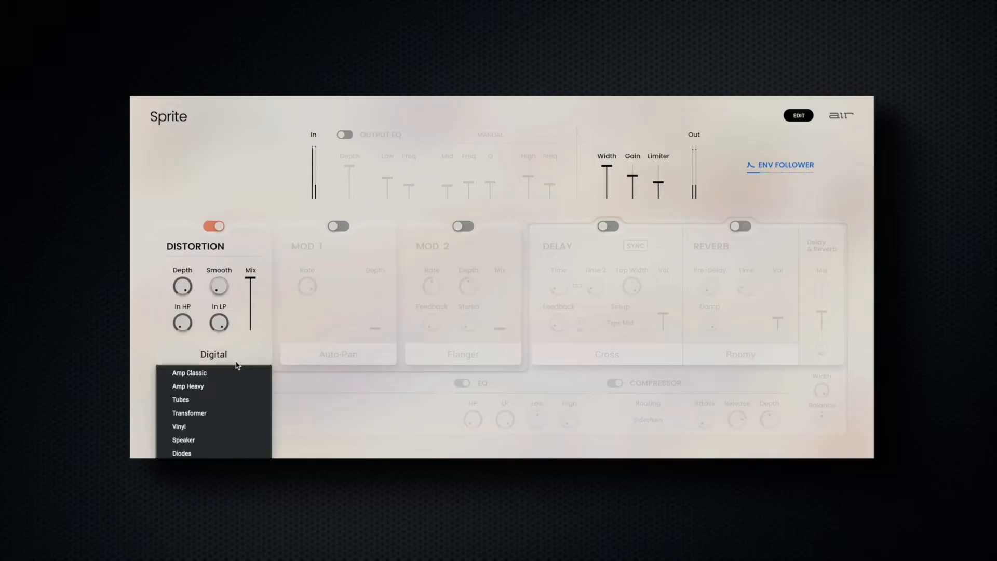
left_click(234, 370)
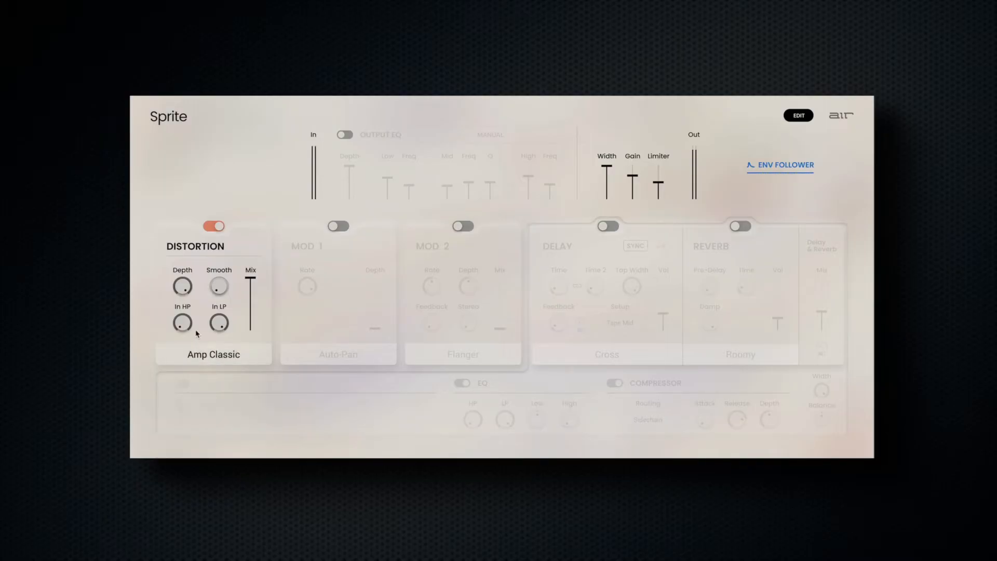
- Raise the distortion input high-pass frequency and adjust the input low-pass filter
left_click_drag(182, 323, 226, 279)
left_click_drag(220, 321, 222, 335)
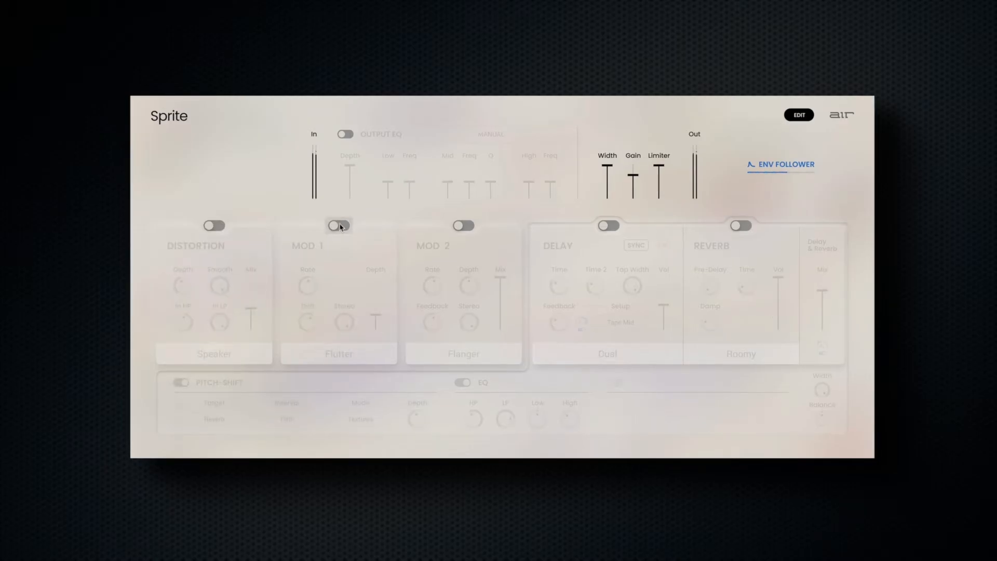
- Turn on MOD 1, adjust its rate, switch to Wow and raise depth to about half
left_click(340, 227)
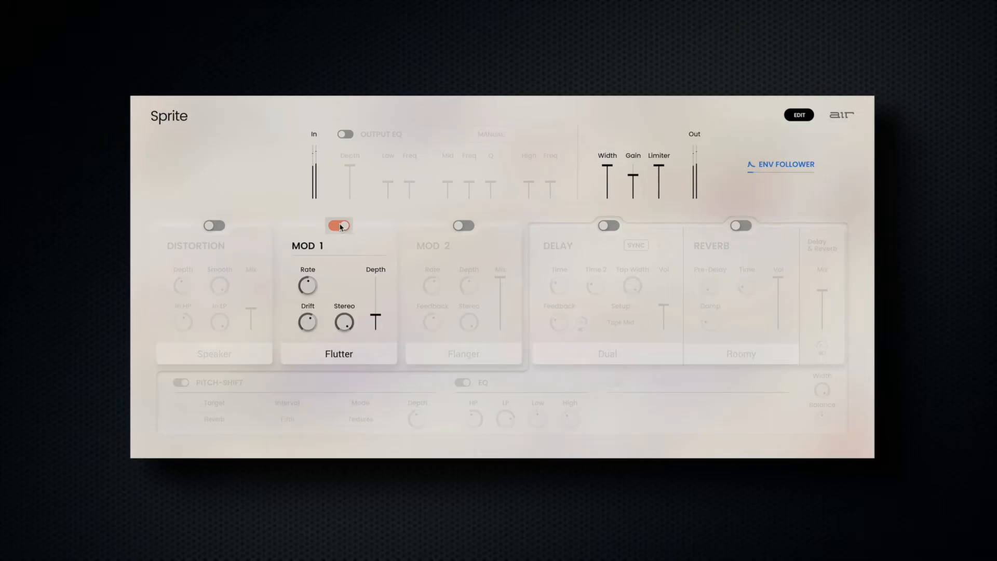
left_click_drag(308, 285, 308, 304)
left_click(319, 354)
left_click_drag(376, 321, 373, 300)
- Switch MOD 1 through Tremolo to Auto-Pan, raise its depth and widen the stereo spread
left_click(339, 354)
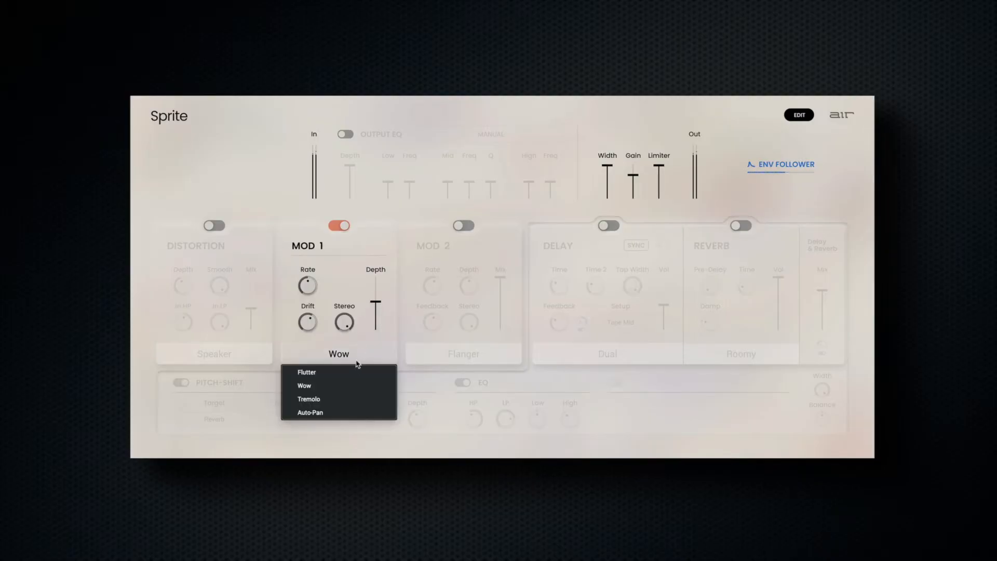
left_click(347, 399)
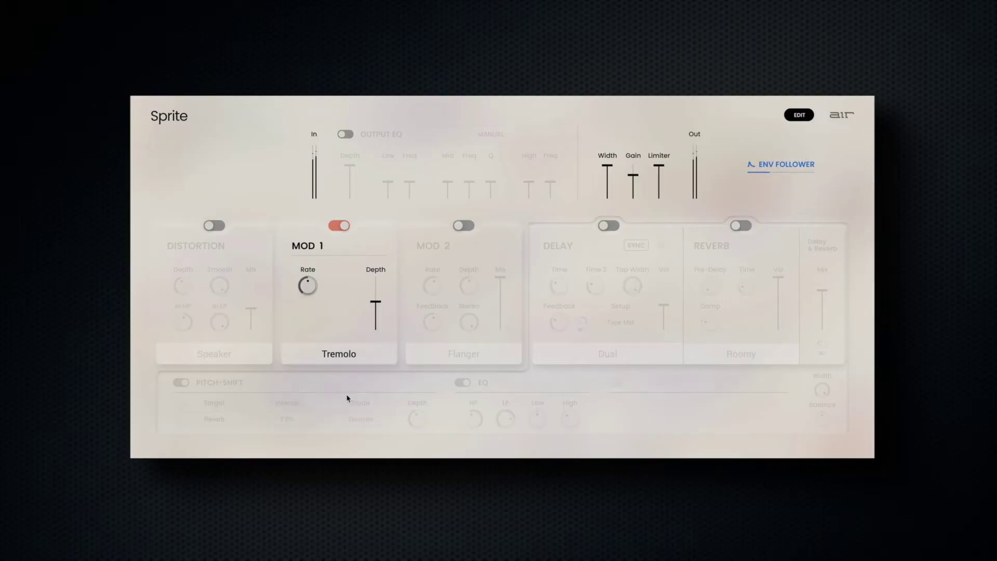
left_click(368, 354)
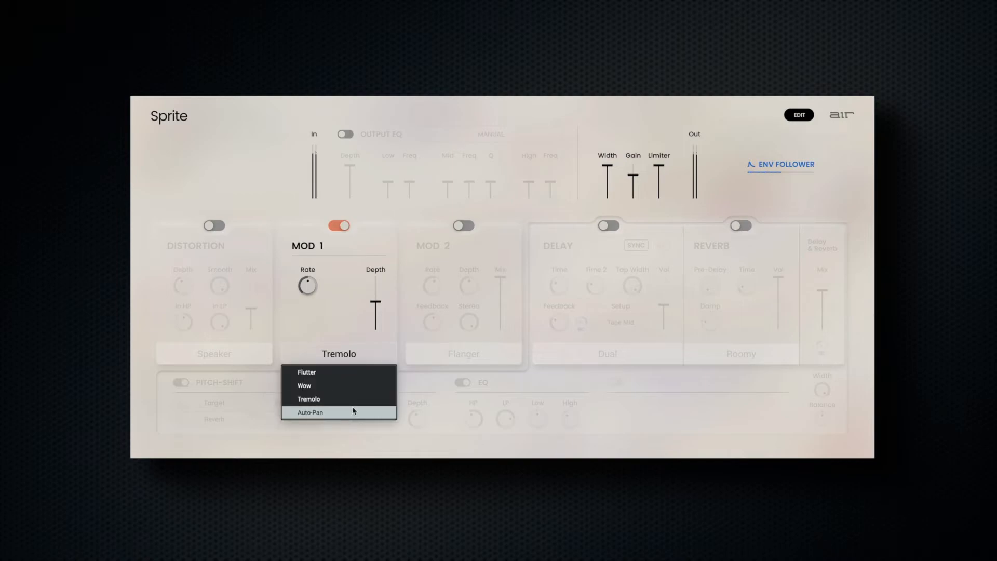
left_click(353, 411)
mouse_move(376, 326)
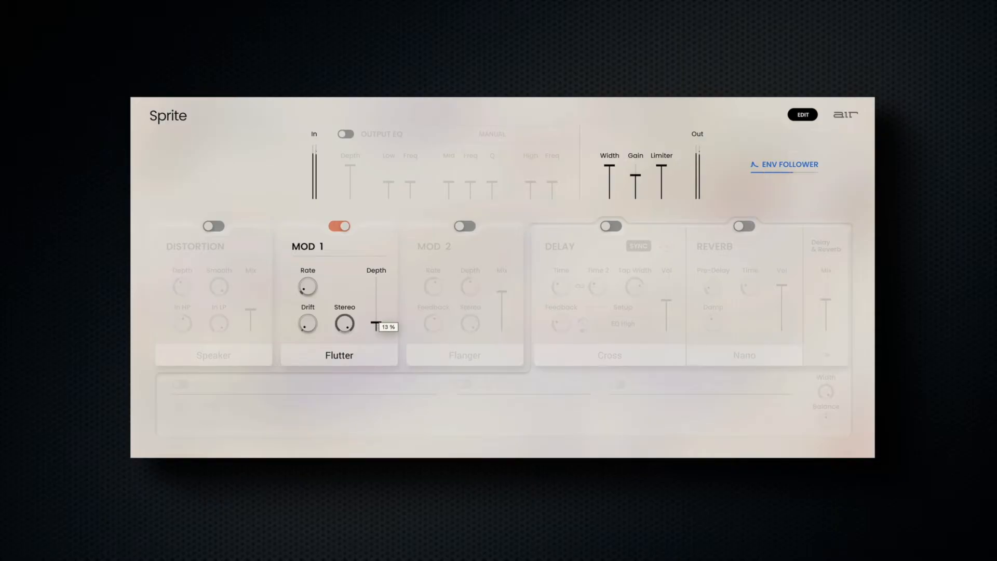
left_click_drag(376, 326, 375, 312)
mouse_move(308, 287)
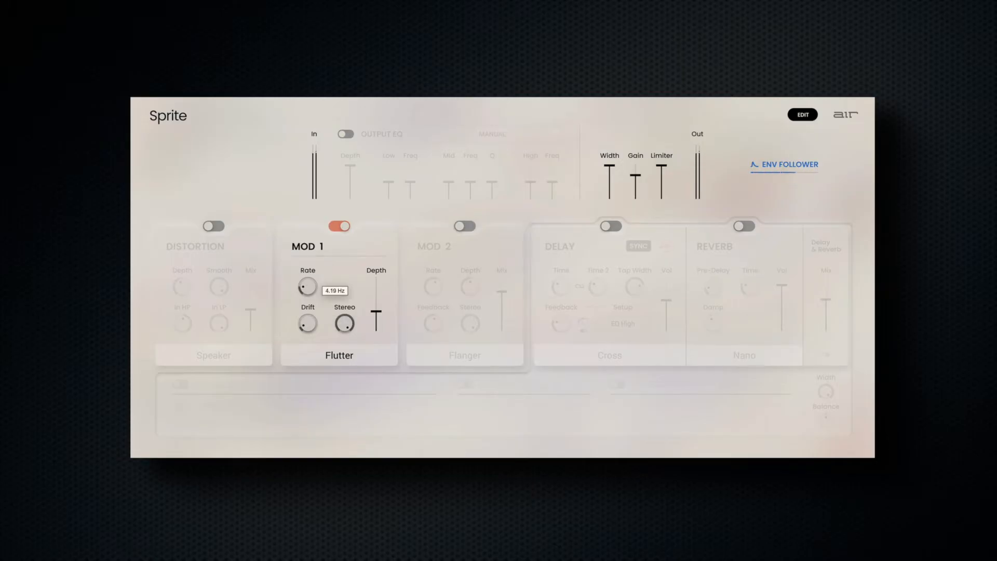
mouse_move(344, 322)
left_mouse_down()
mouse_move(344, 304)
mouse_move(376, 297)
mouse_move(376, 323)
left_mouse_up()
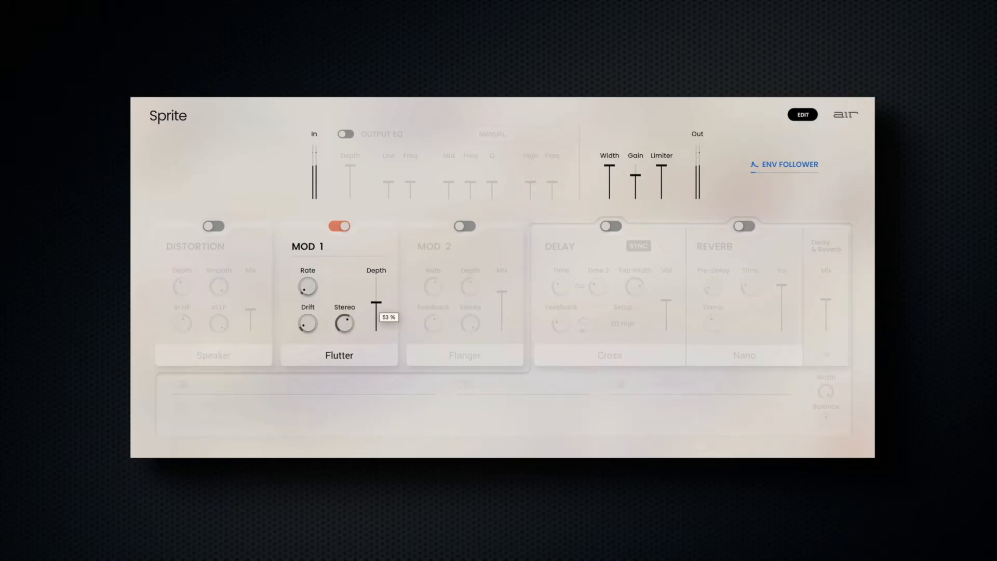
- Set MOD 1 to Wow, adjust its rate and stereo, and settle depth around 65%
left_click(361, 357)
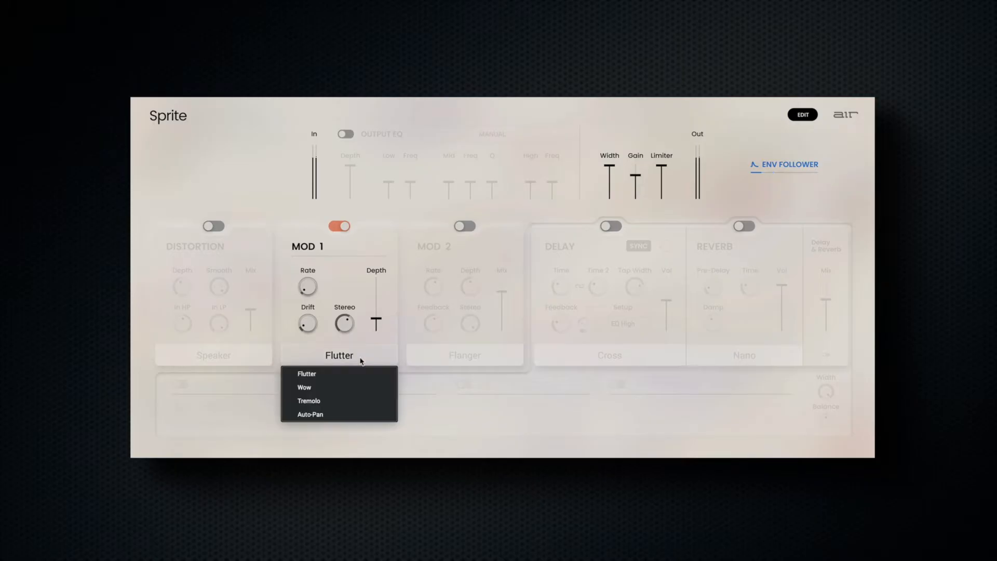
left_click(346, 385)
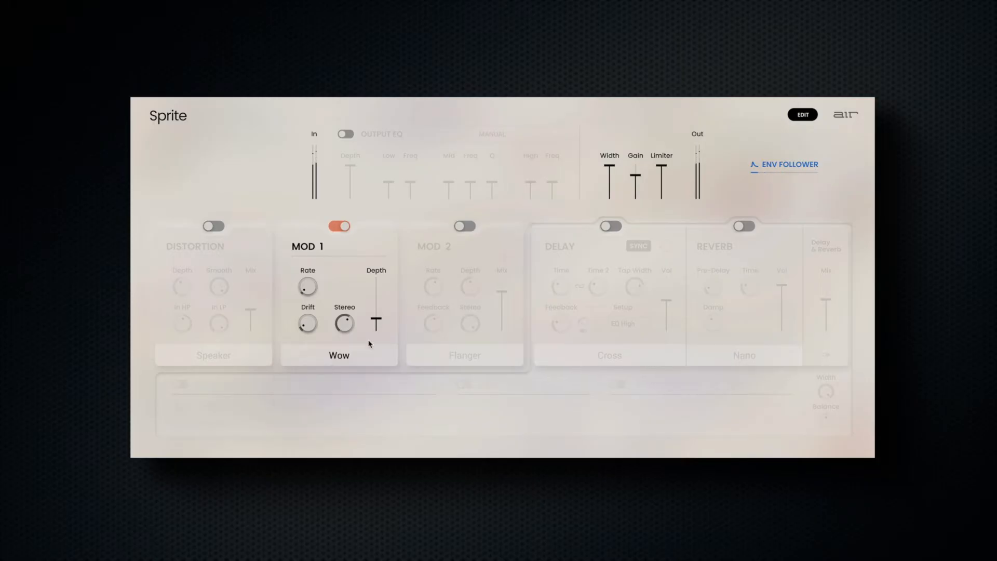
left_click_drag(376, 322, 376, 296)
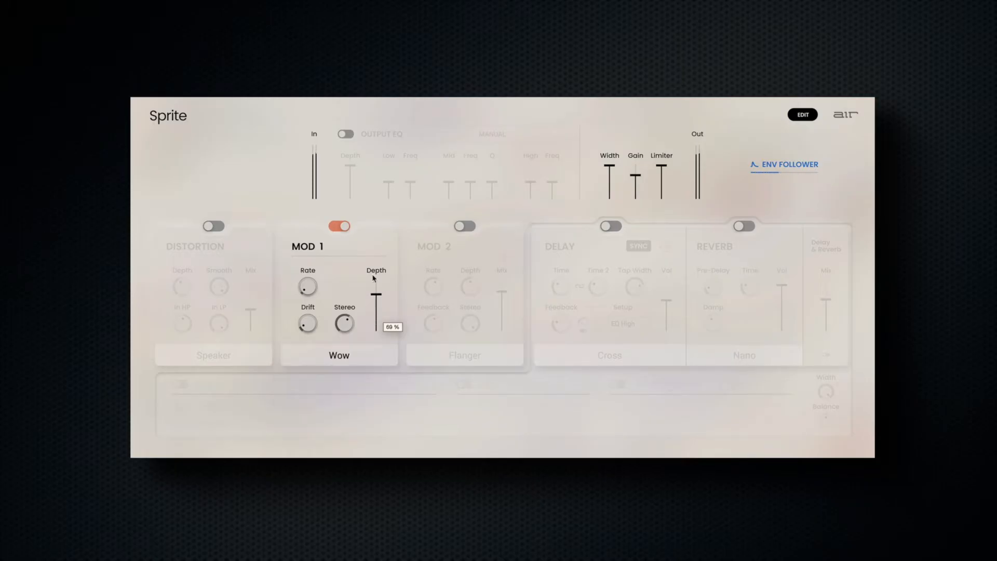
left_click_drag(307, 288, 307, 282)
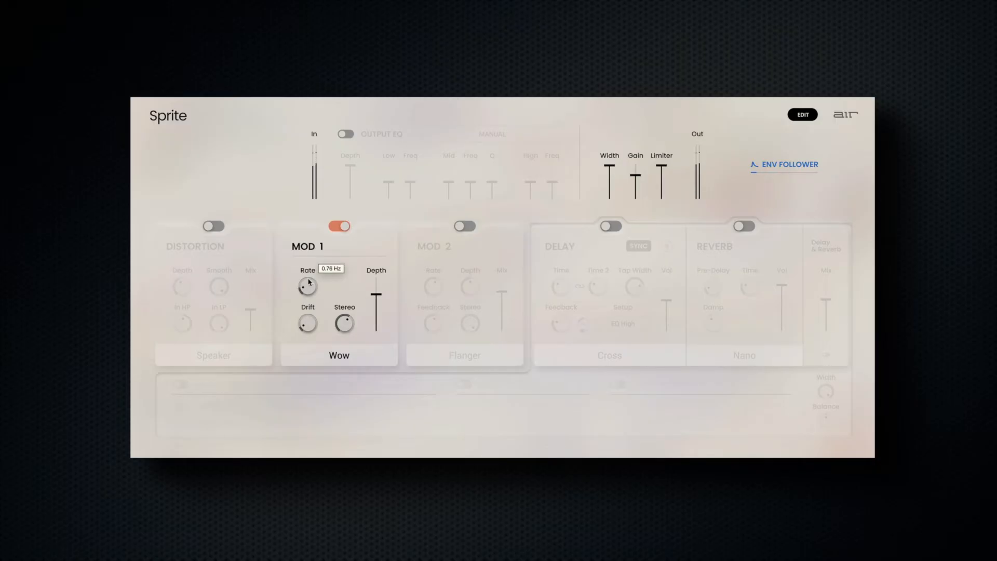
left_click_drag(344, 322, 345, 315)
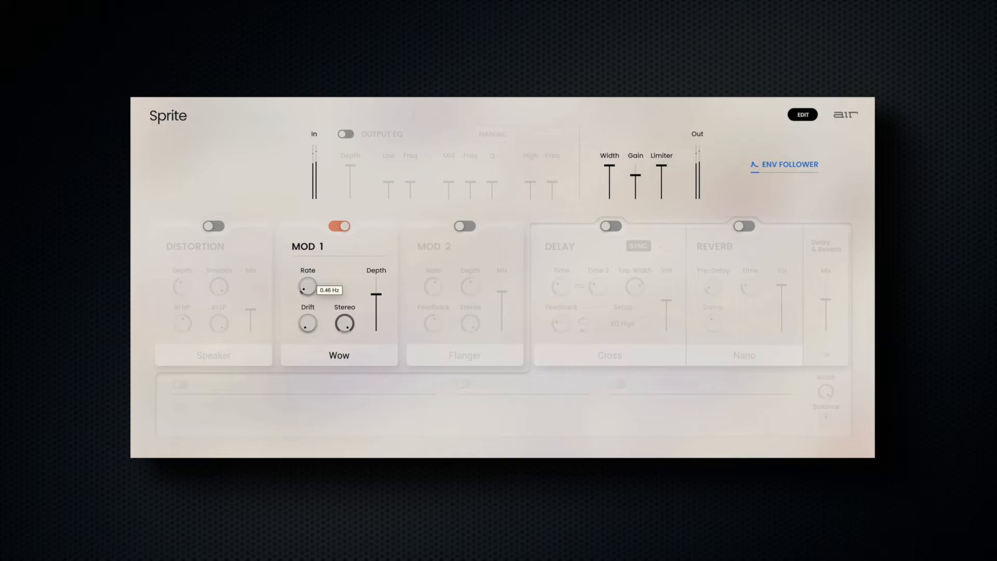
left_click_drag(376, 295, 376, 300)
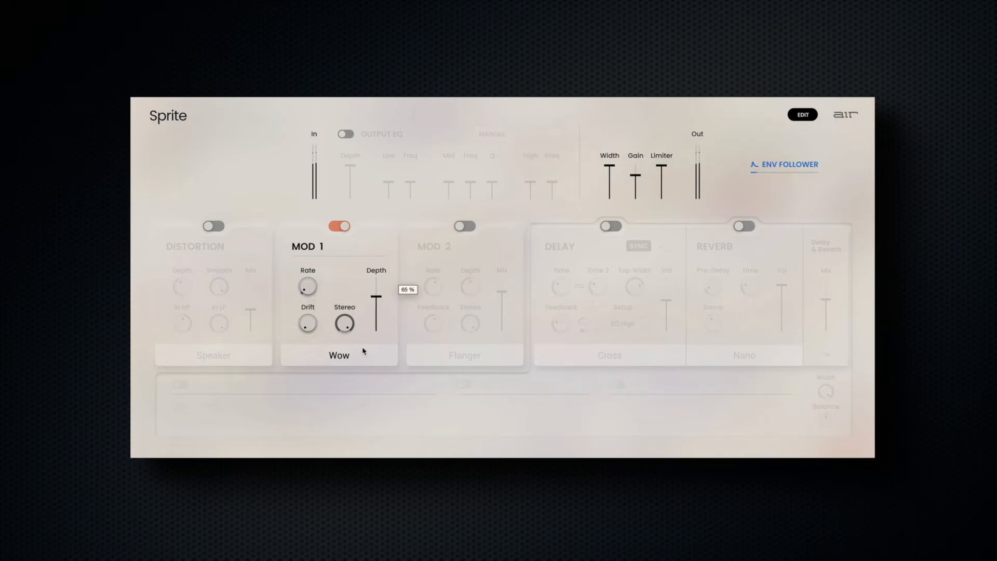
- Switch MOD 1 to Tremolo with higher depth and faster rate, then to Auto-Pan
left_click(347, 355)
left_click(339, 400)
mouse_move(308, 286)
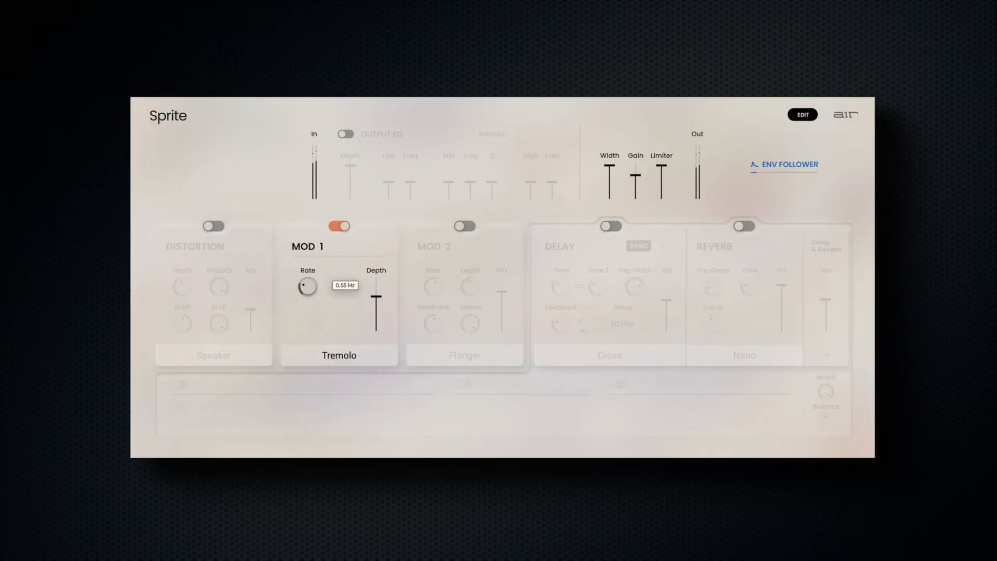
left_click_drag(377, 298, 377, 287)
left_click_drag(306, 281, 308, 269)
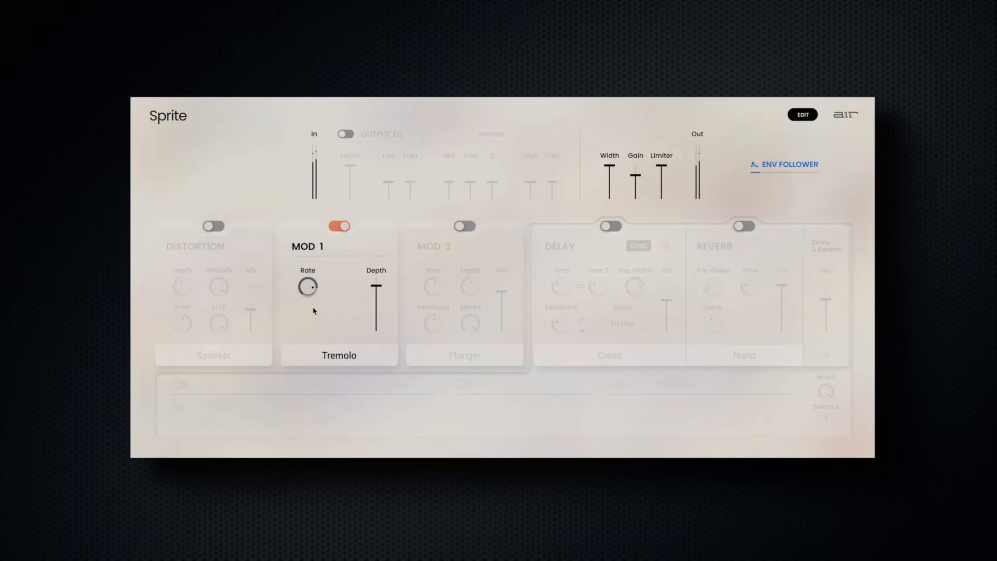
left_click(312, 355)
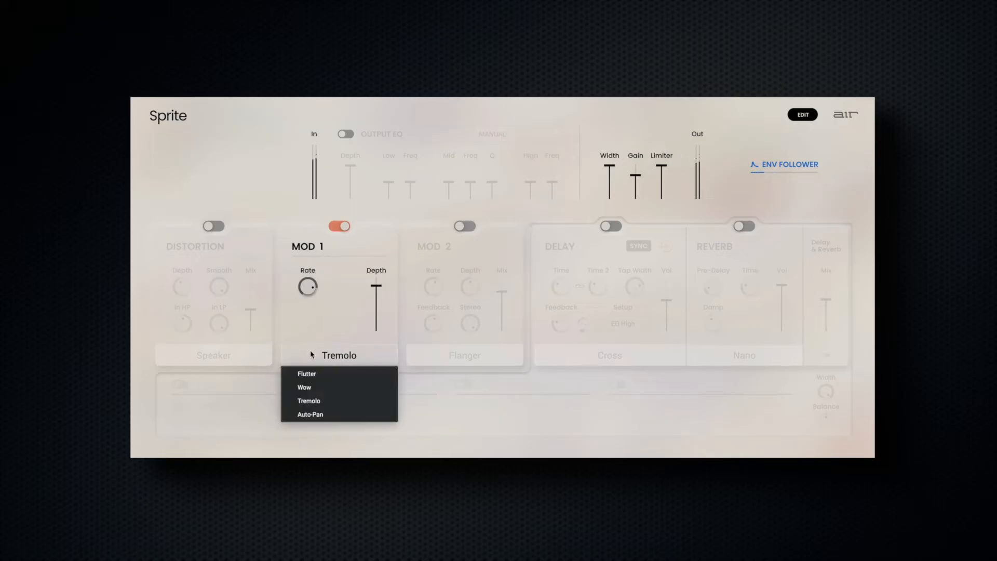
left_click(314, 415)
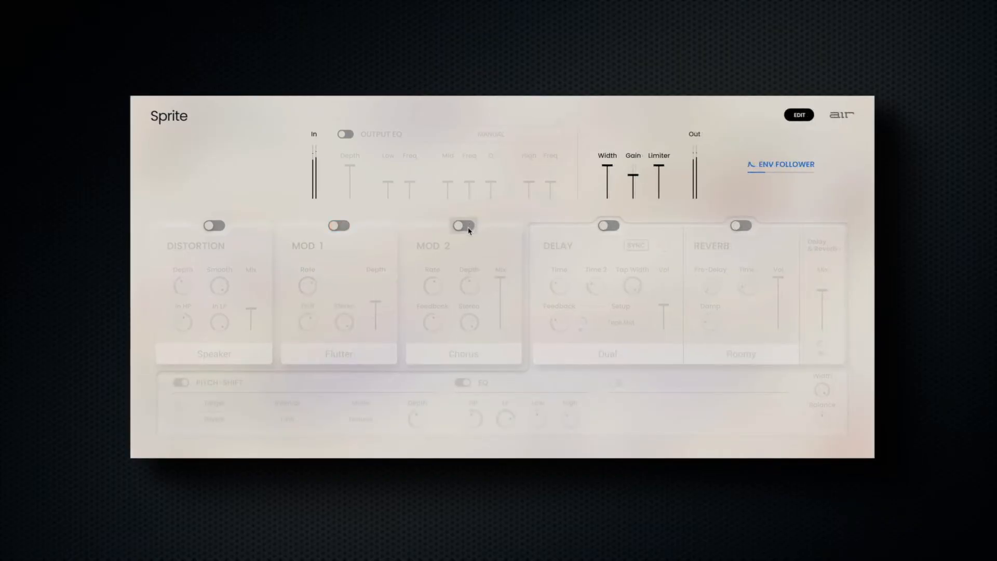
- Turn on MOD 2, set it to Multi-Chorus and lower its mix to 74%
left_click(469, 229)
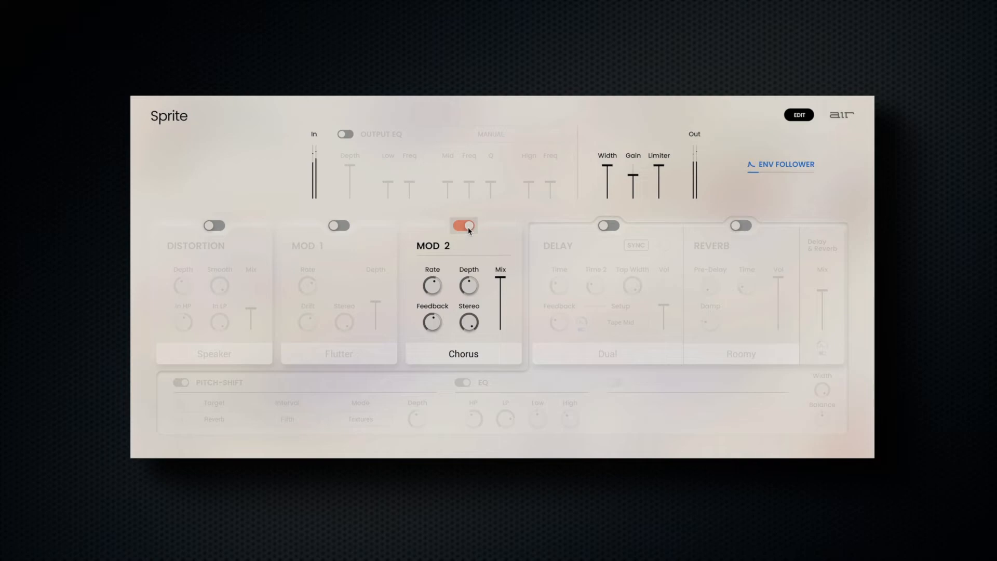
left_click(487, 354)
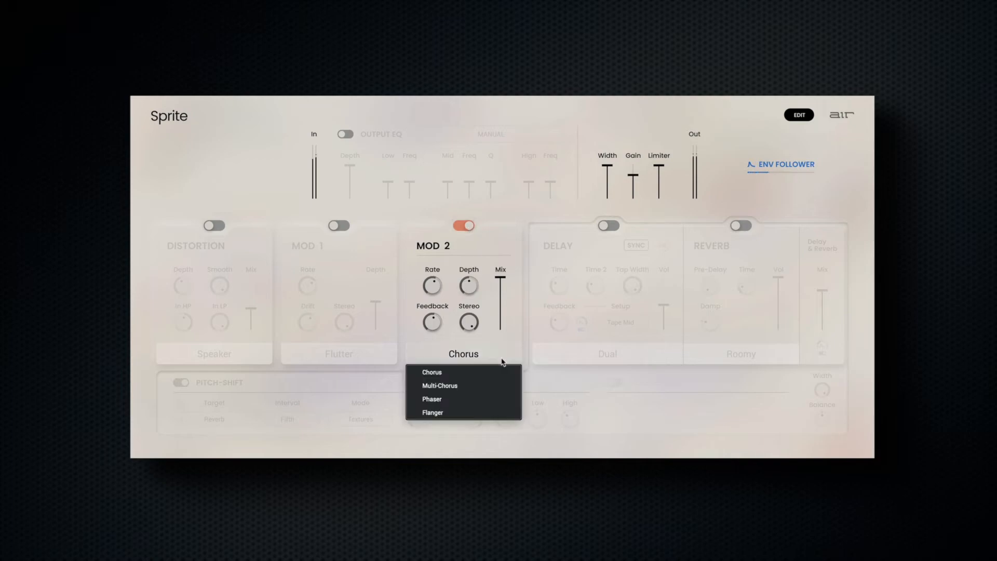
left_click(491, 382)
left_click_drag(501, 277, 497, 326)
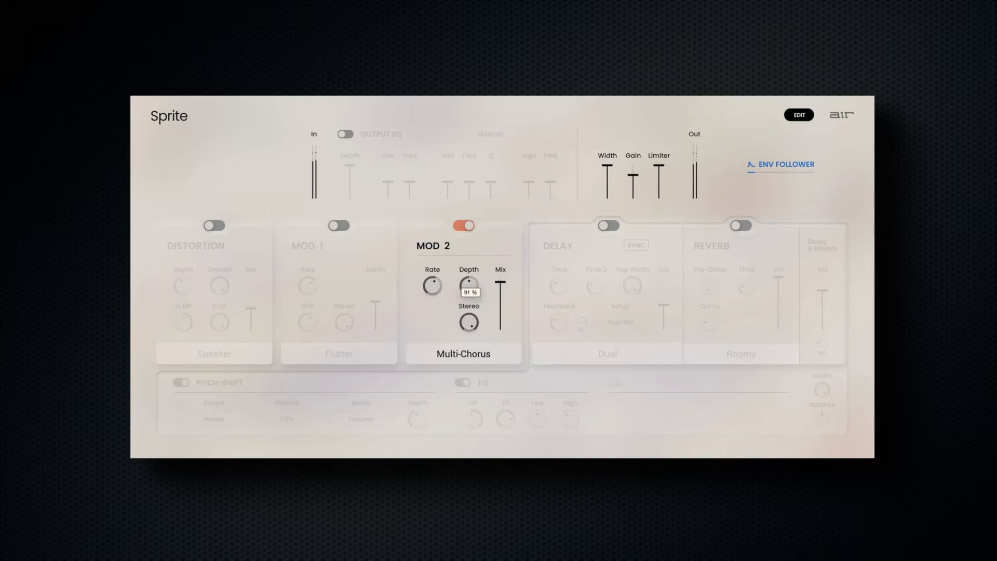
- Switch MOD 2 to Phaser, then back to Chorus with the mix pulled down
left_click(467, 354)
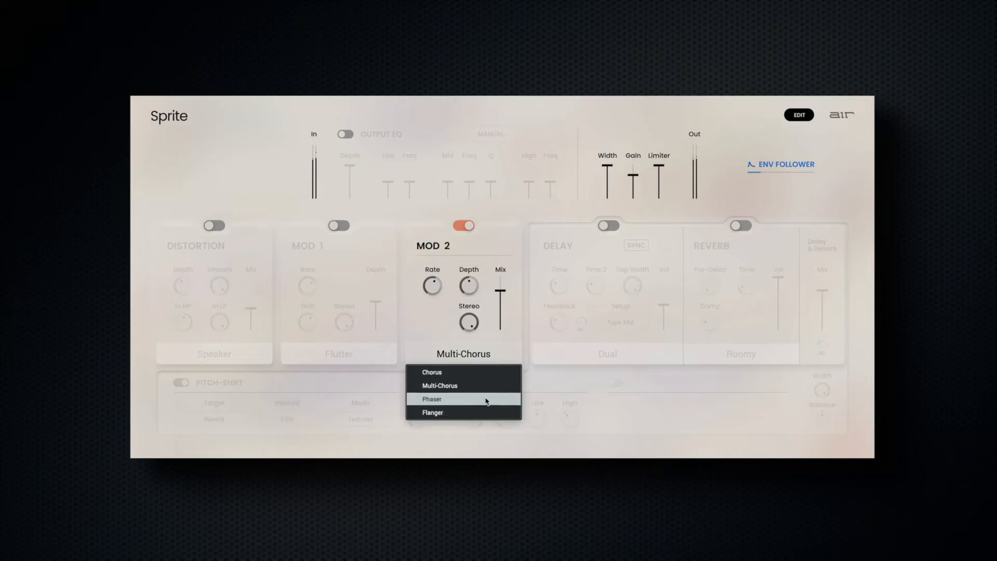
left_click(485, 402)
left_click(490, 355)
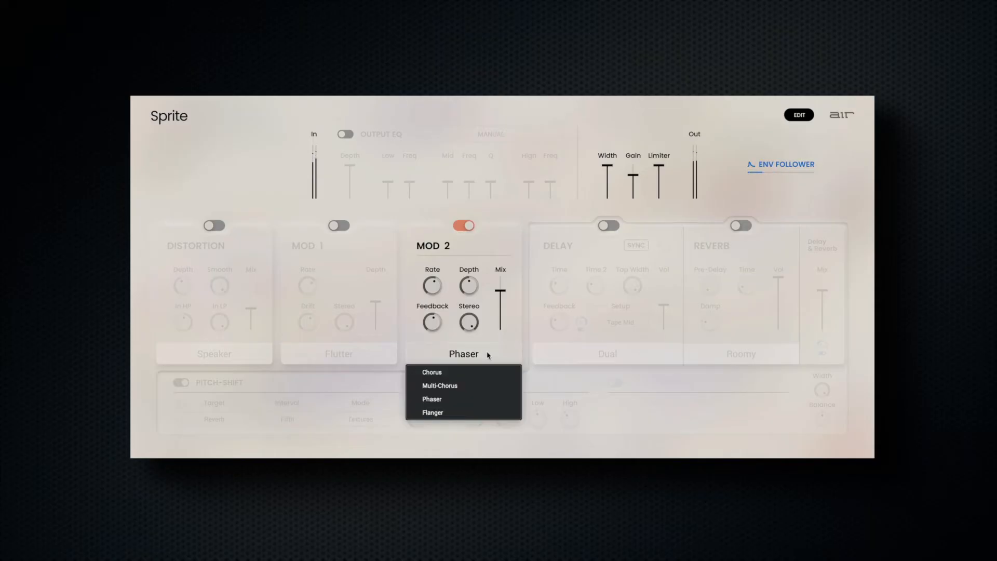
left_click(436, 375)
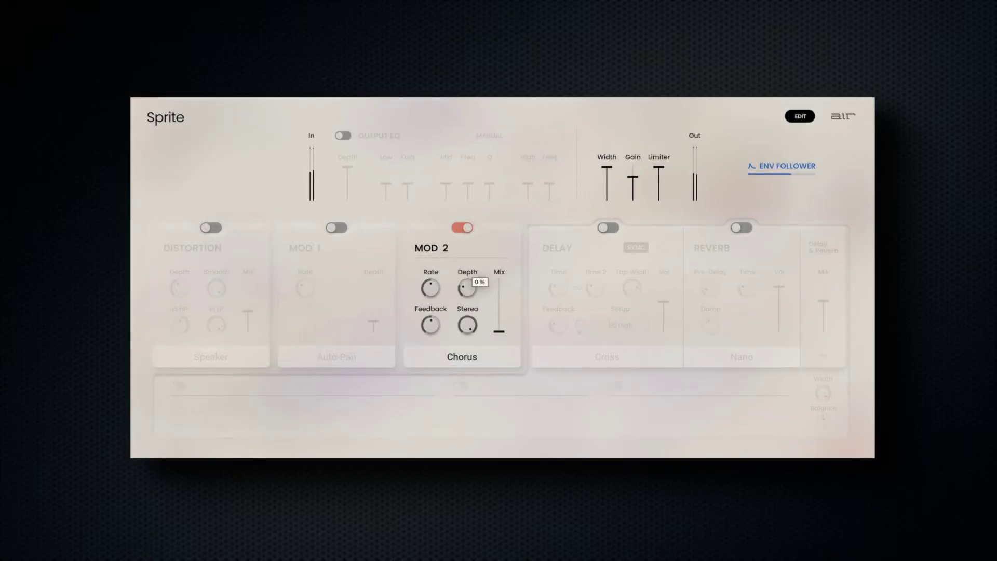
mouse_move(499, 288)
left_mouse_down()
mouse_move(502, 335)
mouse_move(500, 289)
left_mouse_up()
- Set MOD 2 to Multi-Chorus and adjust its mix, then to Phaser with the mix raised
left_click(482, 357)
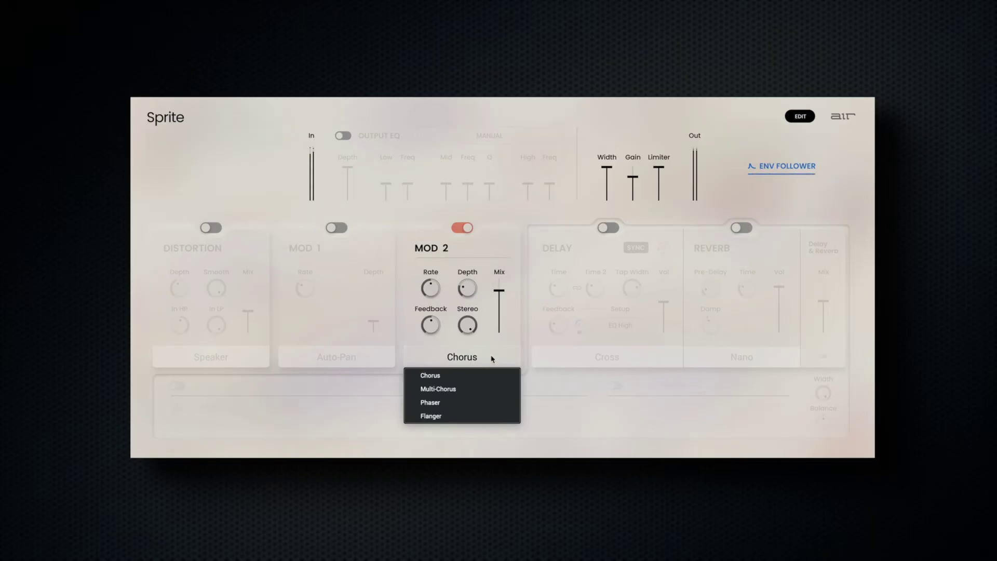
left_click(471, 391)
mouse_move(498, 310)
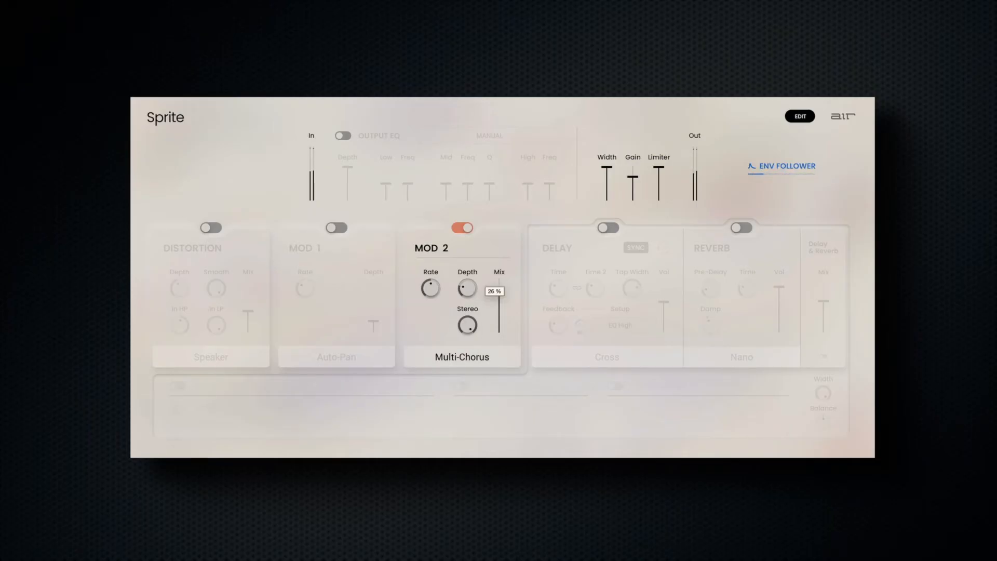
mouse_move(499, 308)
left_mouse_down()
mouse_move(497, 291)
mouse_move(497, 314)
left_mouse_up()
left_click(497, 355)
left_click(467, 402)
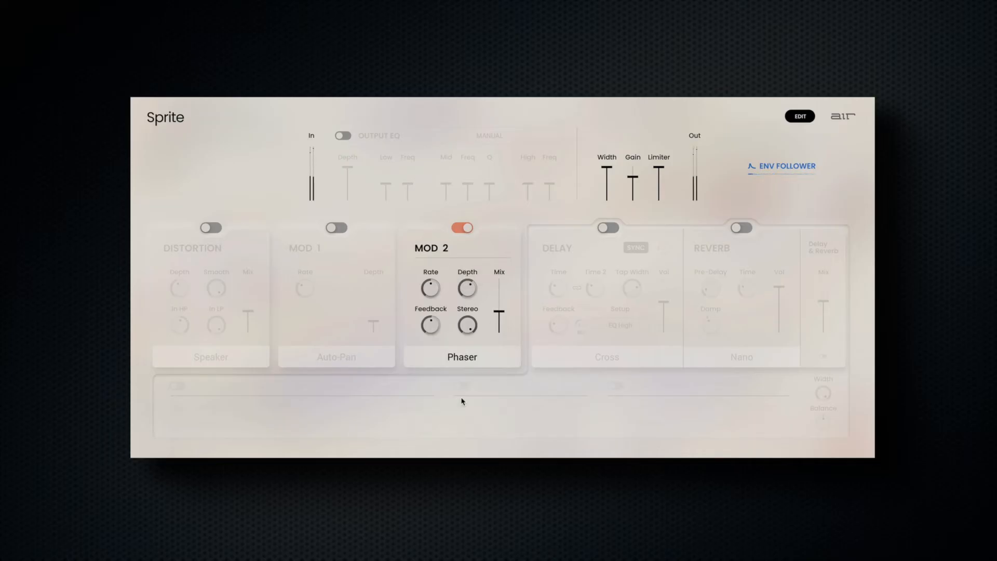
left_click_drag(499, 314, 499, 285)
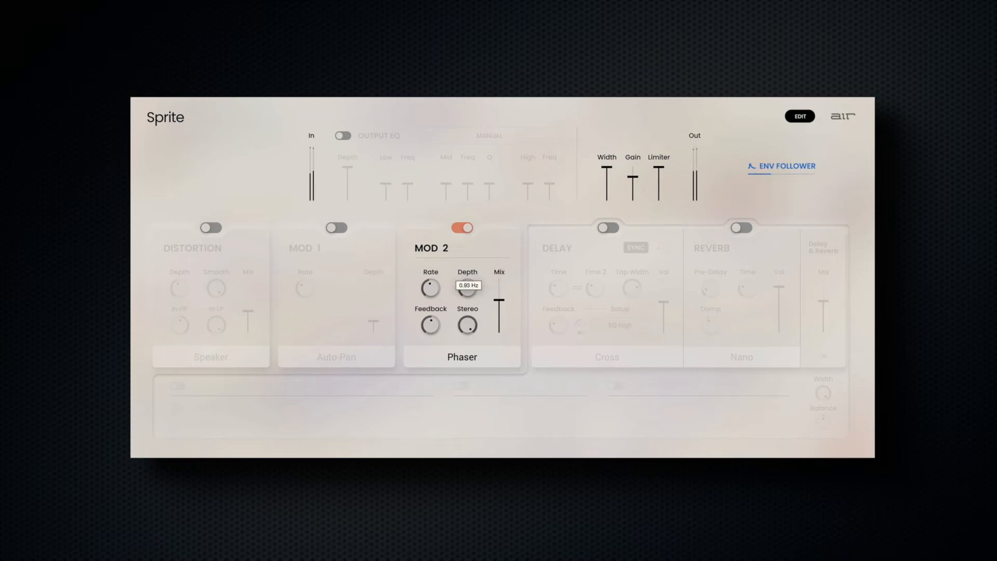
mouse_move(430, 325)
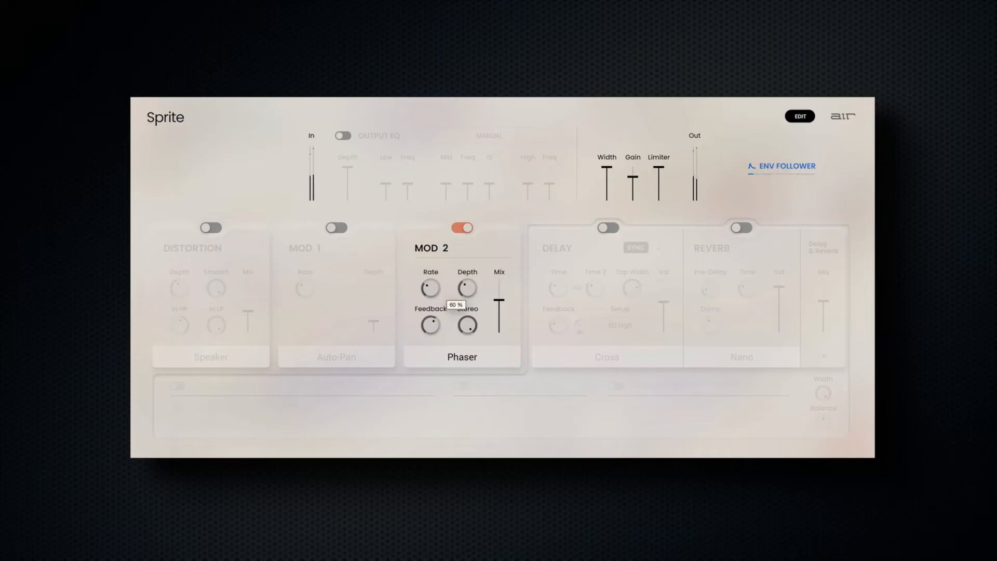
- Switch MOD 2 to Flanger and adjust its mix amount
left_click(459, 356)
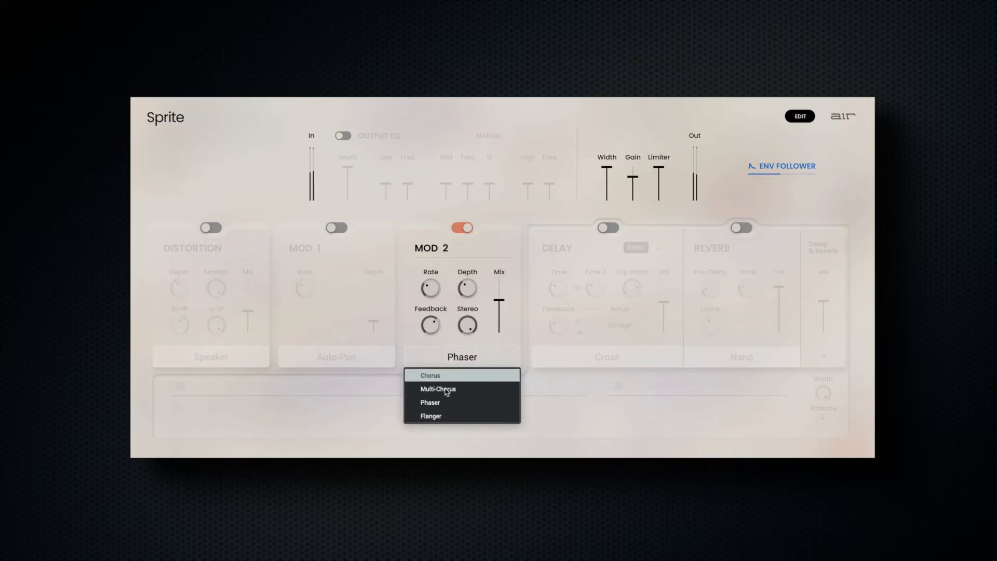
left_click(431, 416)
mouse_move(467, 326)
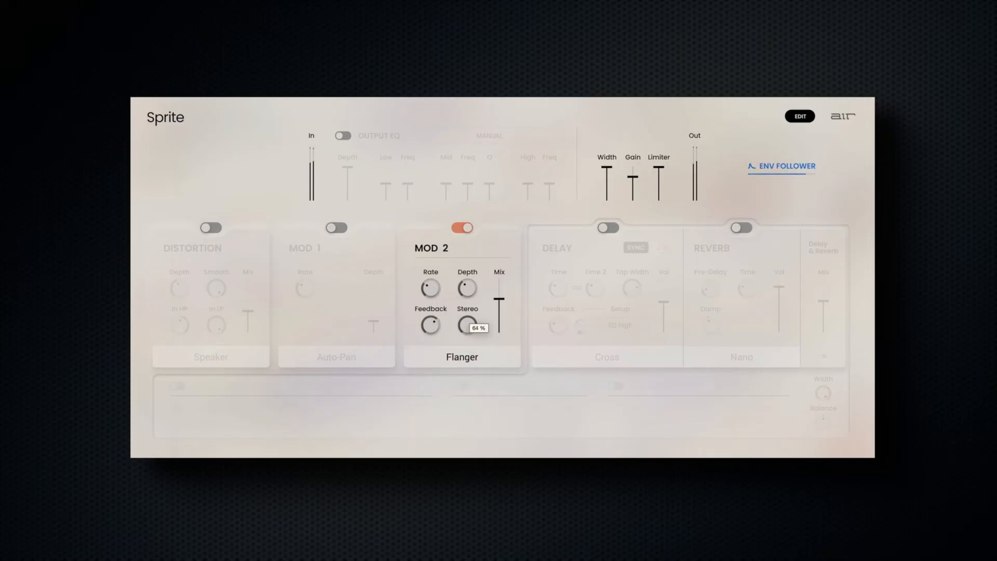
left_click_drag(499, 300, 499, 290)
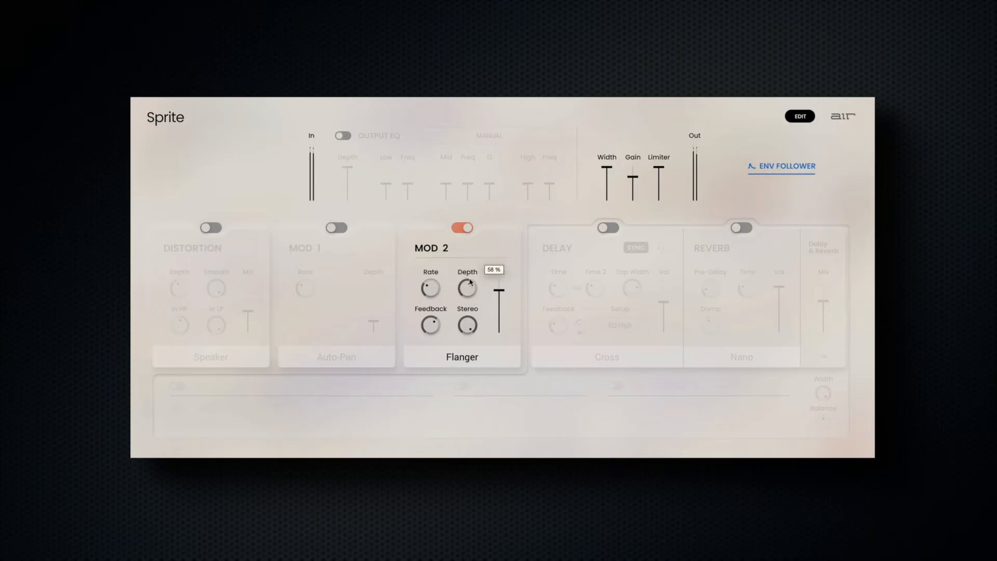
left_click_drag(499, 291, 498, 331)
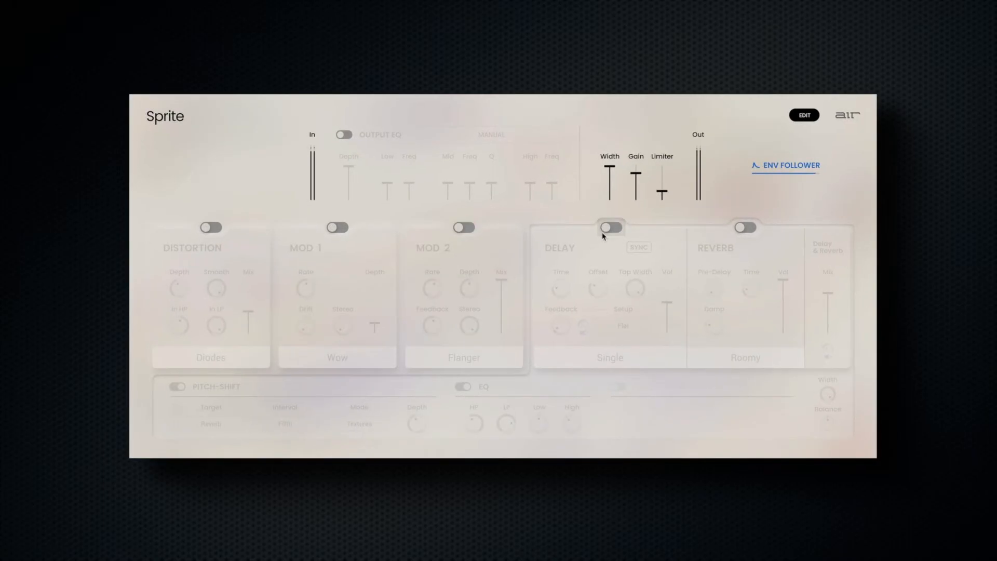
- Turn on the Delay, sync it to tempo and set its type to Dual
left_click(608, 229)
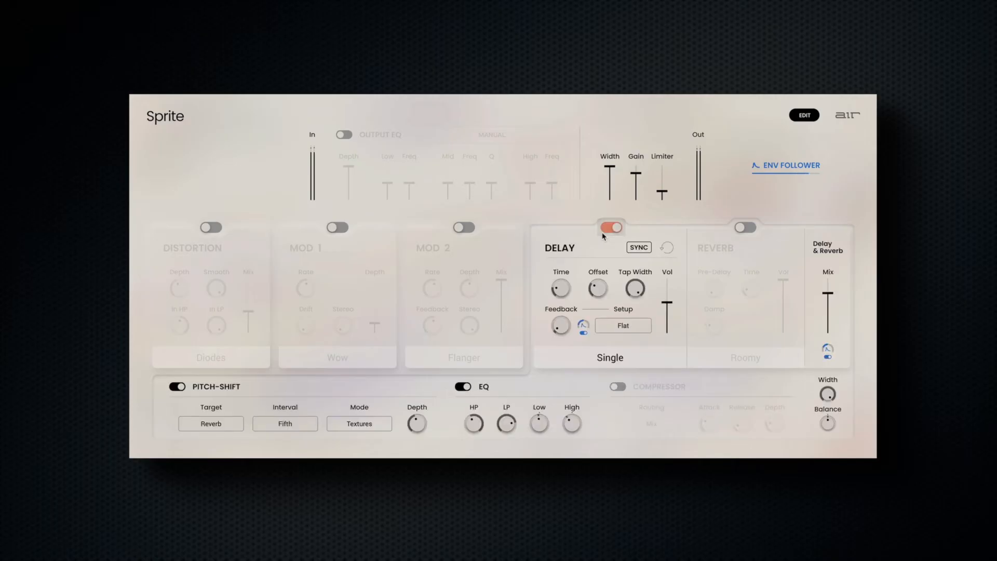
left_click(637, 247)
left_click(625, 352)
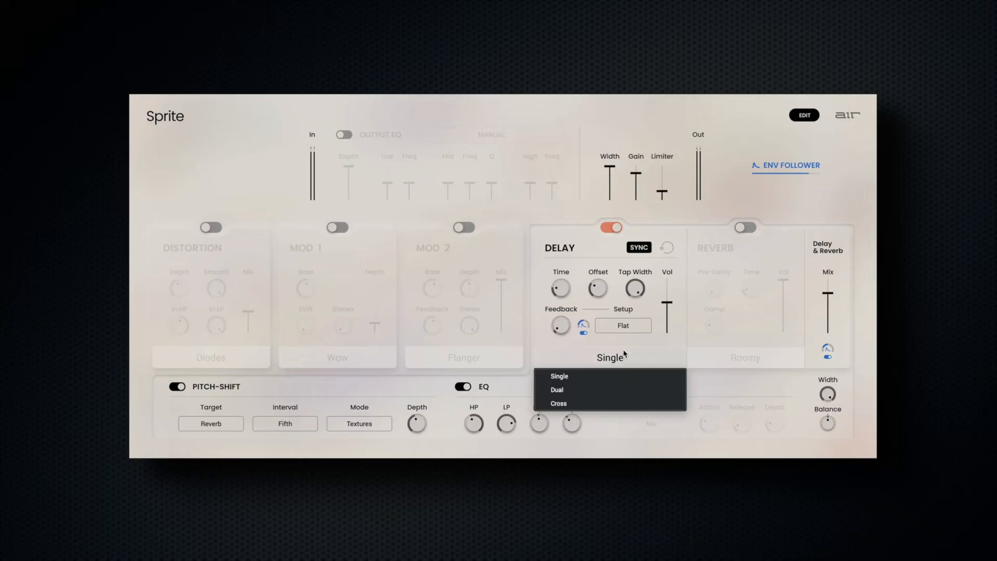
left_click(611, 390)
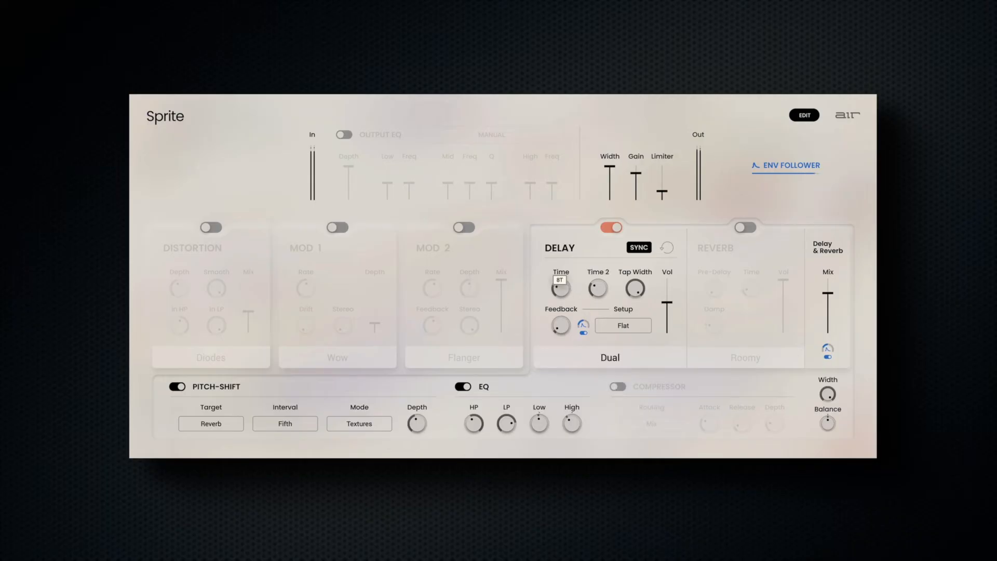
- Change the delay Setup from Flat to Dist Mid and lower the volume slightly
left_click(611, 326)
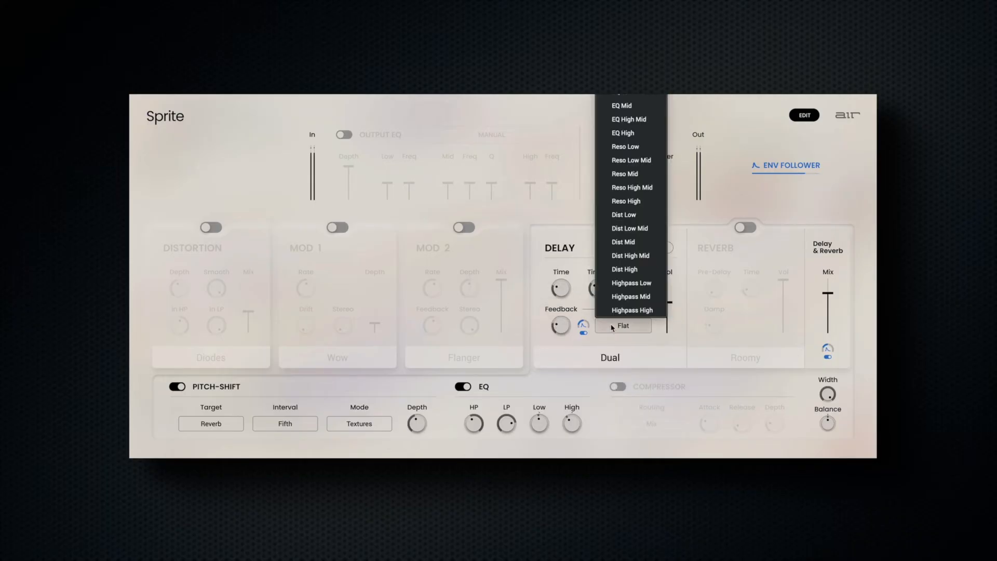
left_click(623, 242)
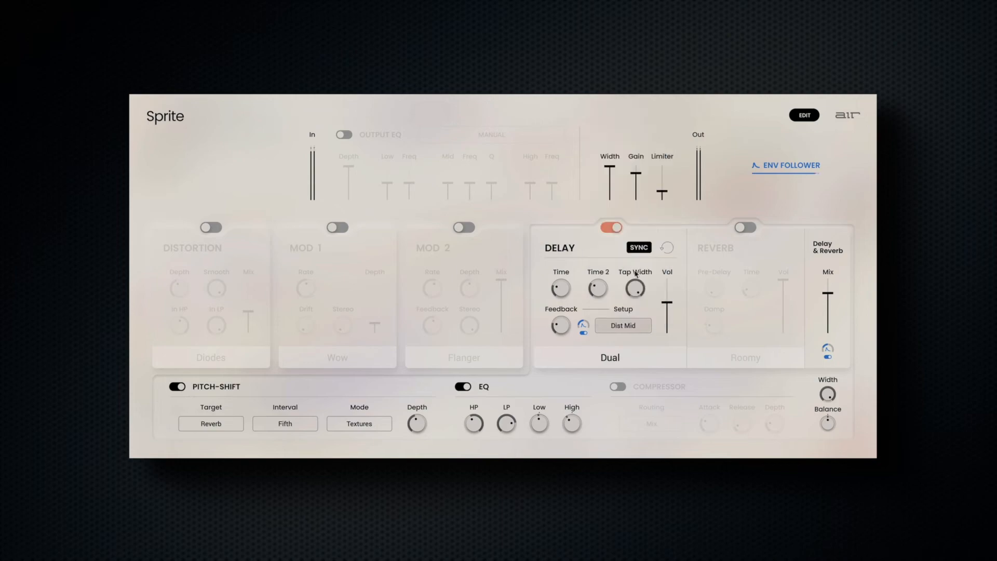
left_click_drag(666, 304, 666, 311)
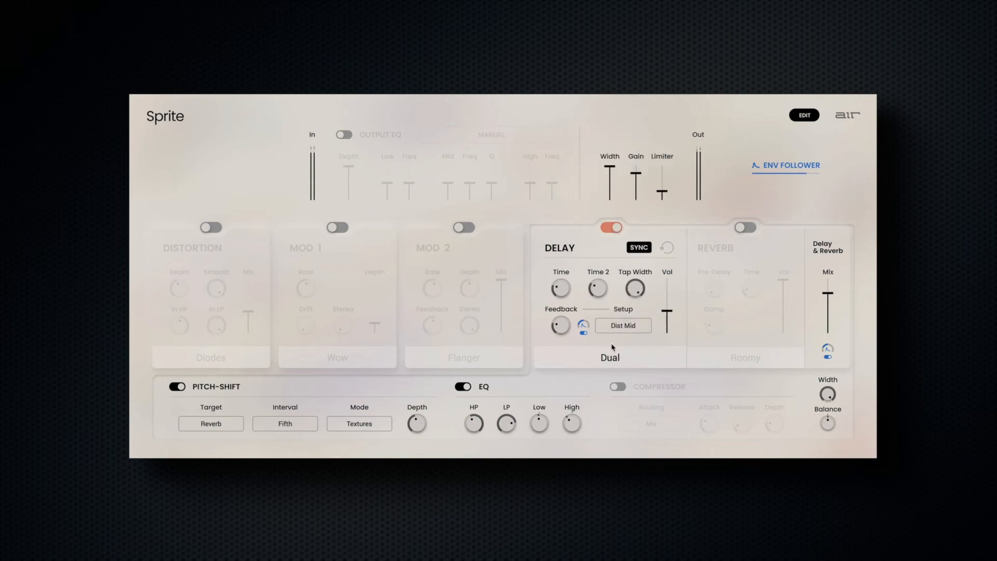
- Turn on delay feedback auto-clear, set the delay time to 8 and switch the delay to Cross mode
left_click(664, 249)
left_click(645, 218)
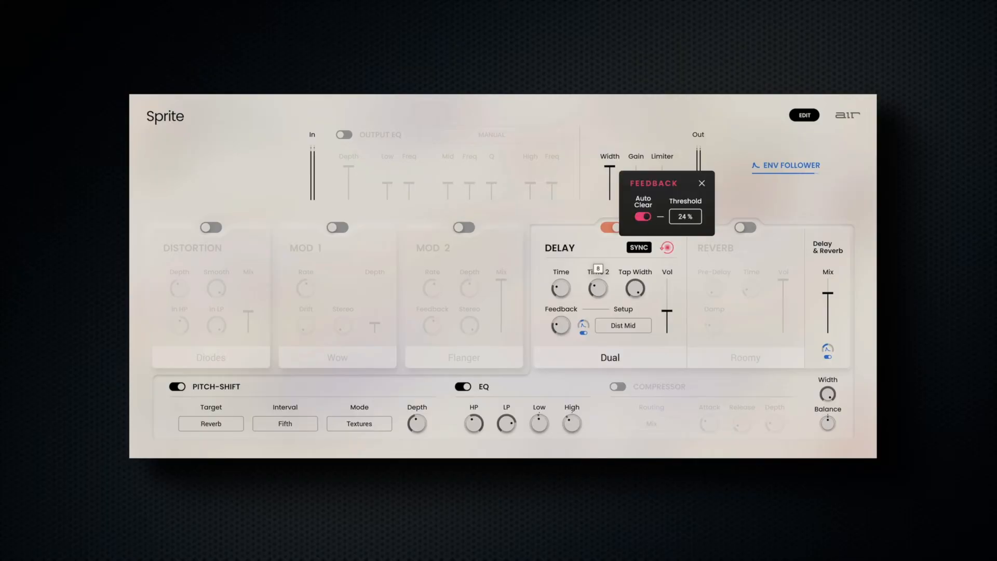
mouse_move(561, 288)
left_click_drag(563, 285, 564, 280)
left_click(610, 357)
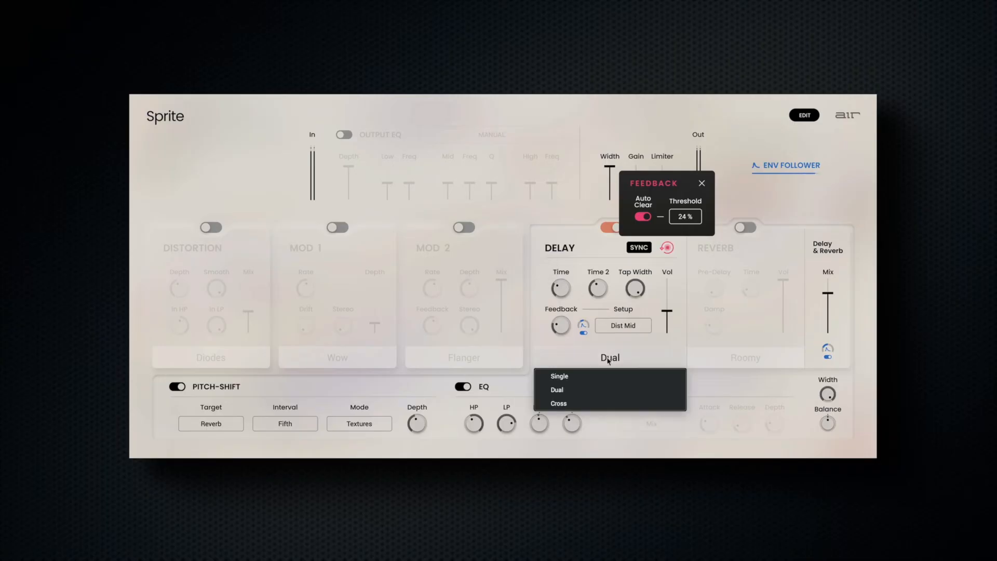
left_click(587, 404)
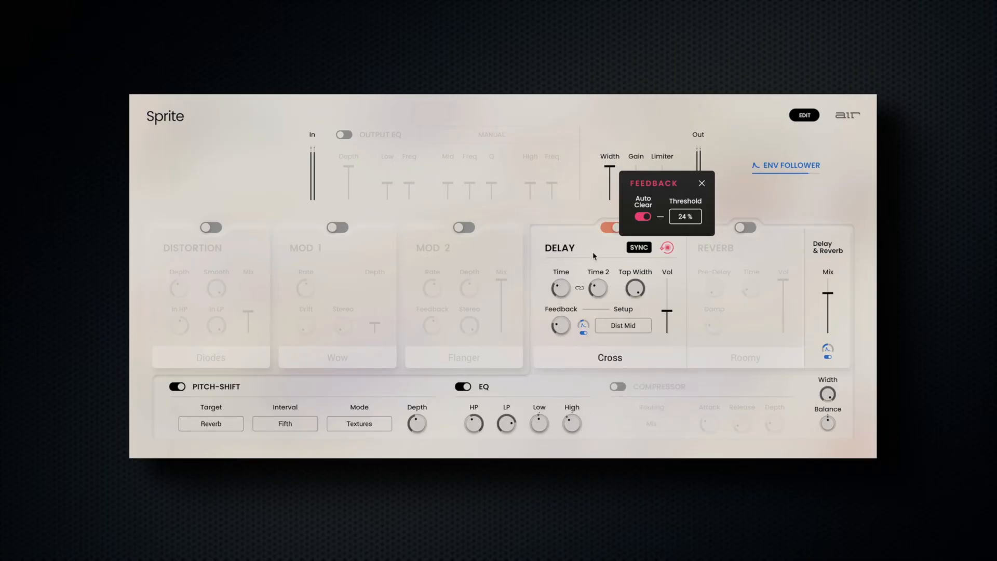
left_click(667, 247)
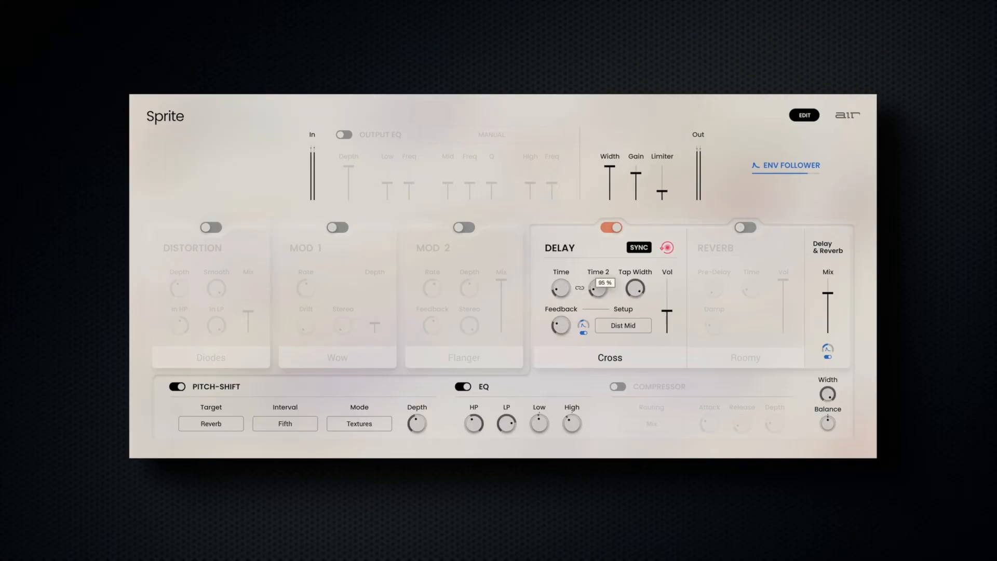
- Set the delay Setup back to Flat and leave feedback auto-clear on after toggling it off and on
left_click(624, 325)
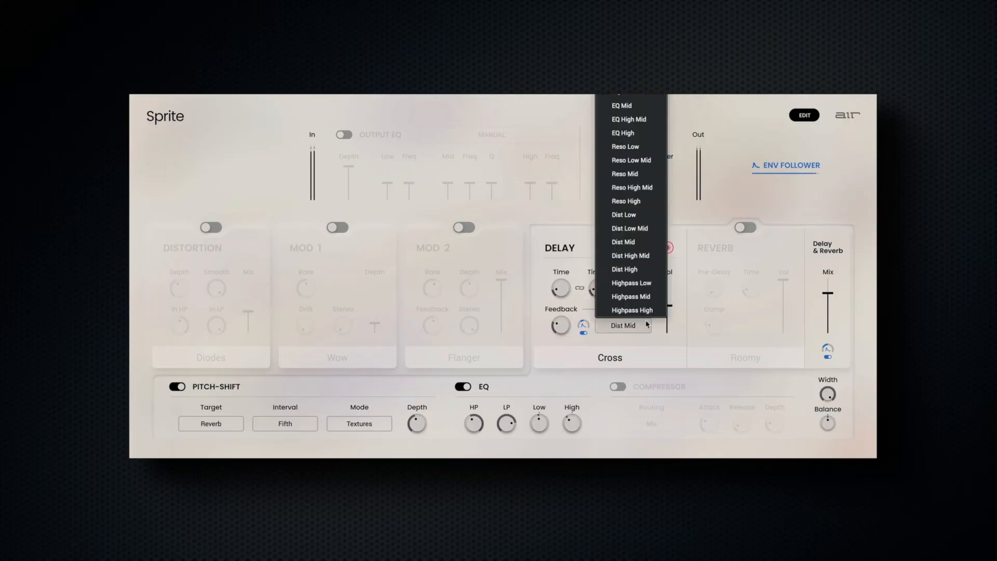
left_click(623, 98)
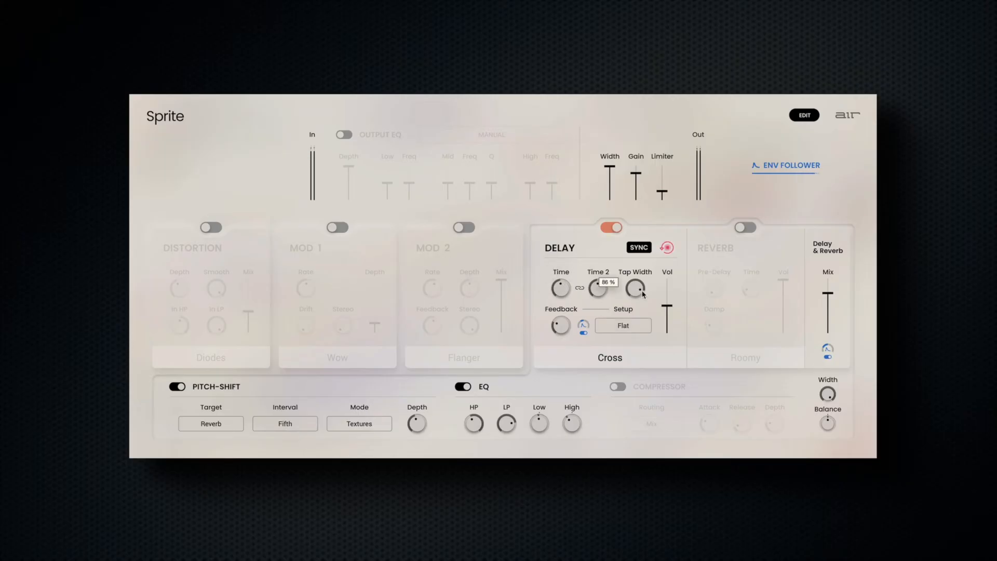
left_click(667, 247)
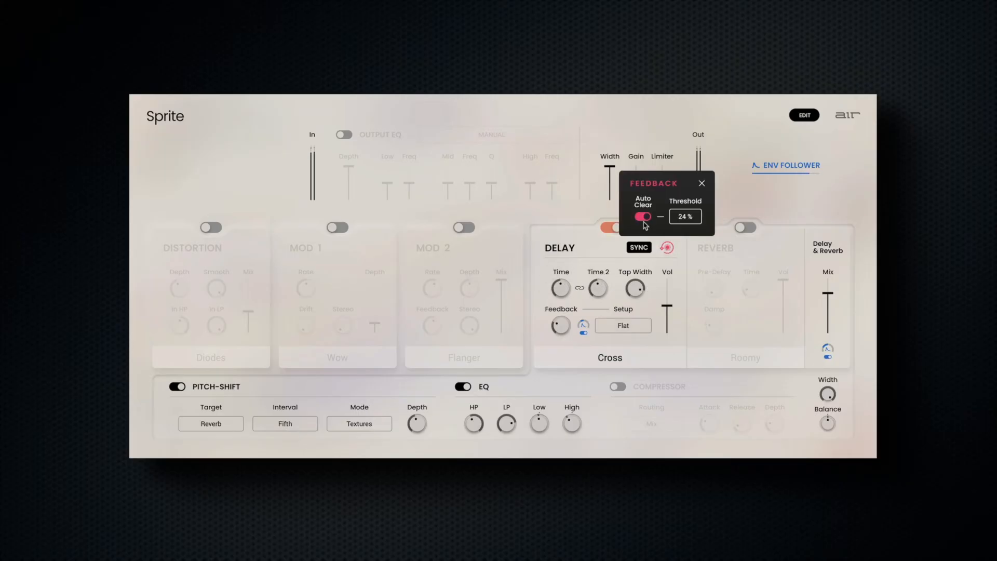
left_click(643, 217)
left_click(643, 220)
left_click(669, 248)
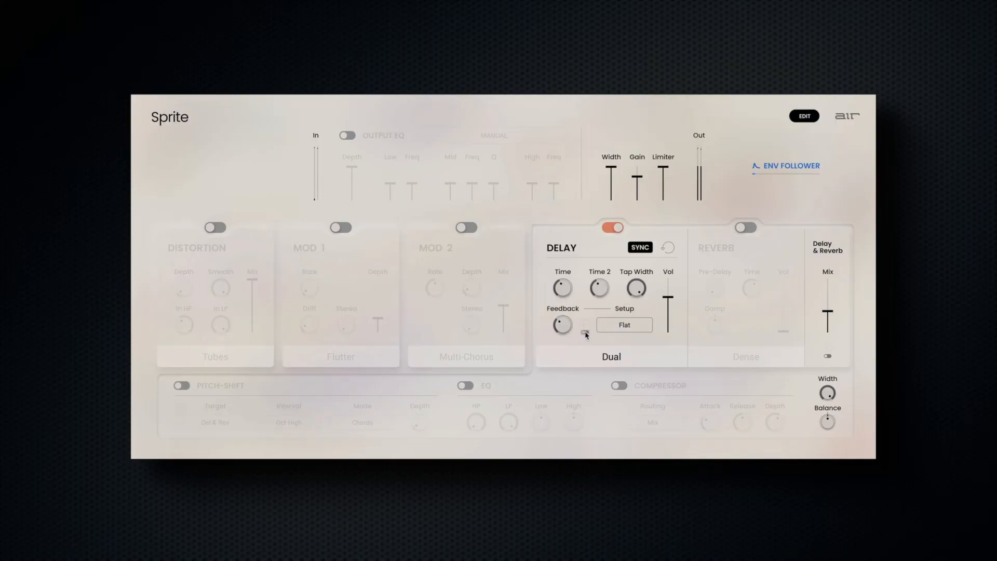
- Modulate delay feedback with the envelope follower, trying negative amounts and settling near +51%
left_click(585, 327)
left_click_drag(586, 330, 588, 321)
left_click_drag(586, 325, 586, 332)
left_click_drag(585, 327, 586, 324)
left_click_drag(586, 322, 586, 324)
left_click_drag(586, 325, 586, 324)
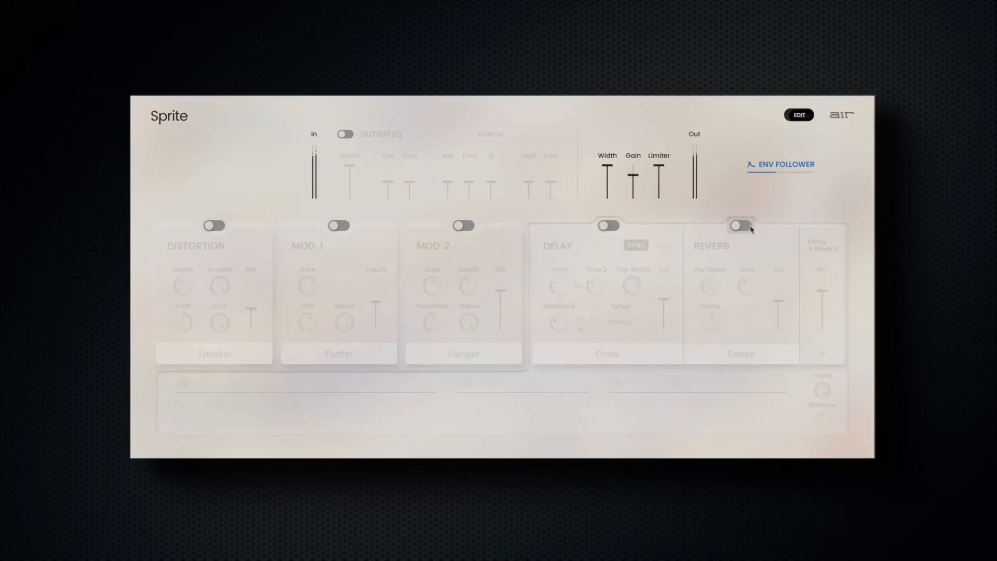
- Switch the reverb on and step its type through Gritty, Loose, Roomy, Cramped, Tiny to Nano
left_click(743, 226)
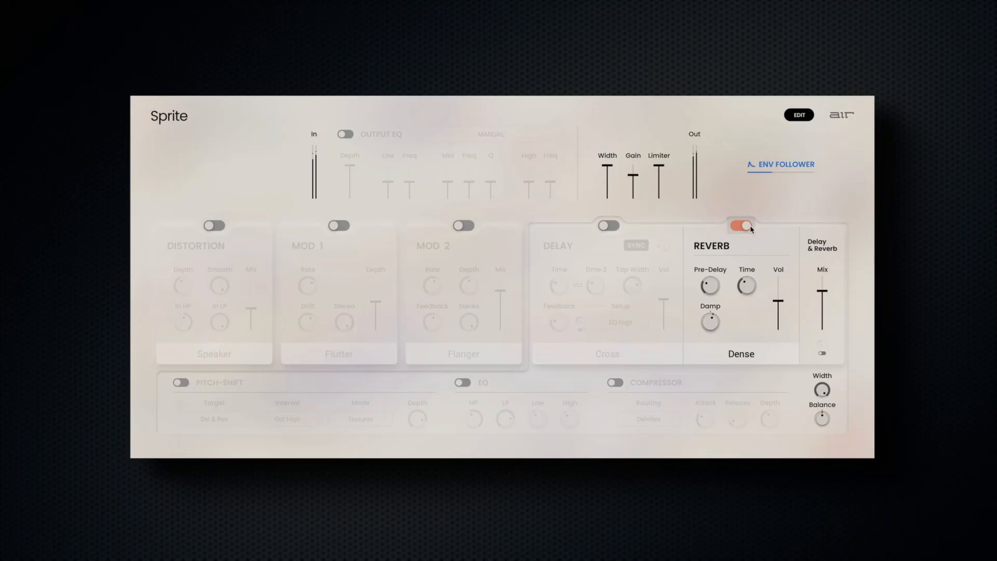
left_click(741, 354)
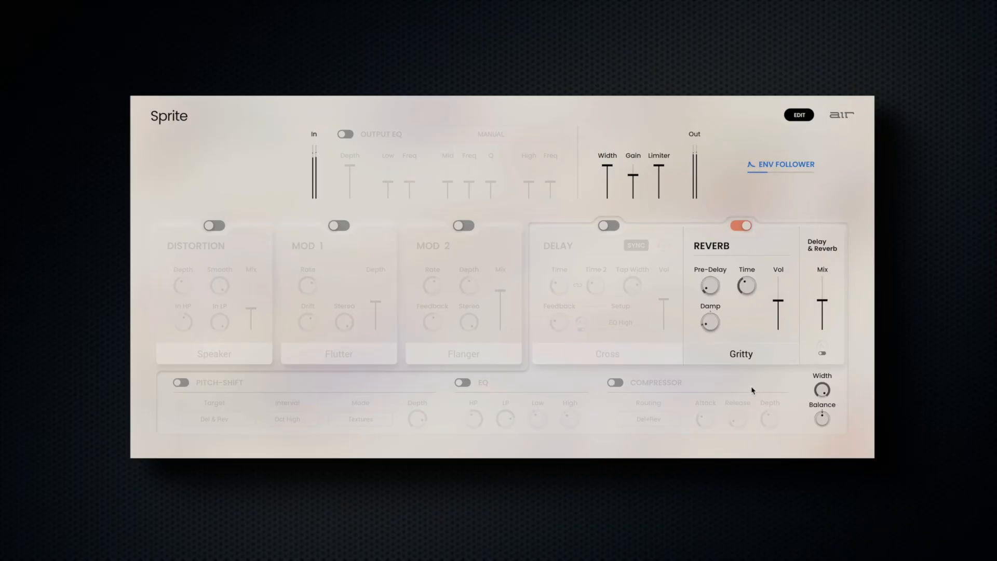
left_click(762, 358)
left_click(740, 402)
left_click(764, 354)
mouse_move(777, 302)
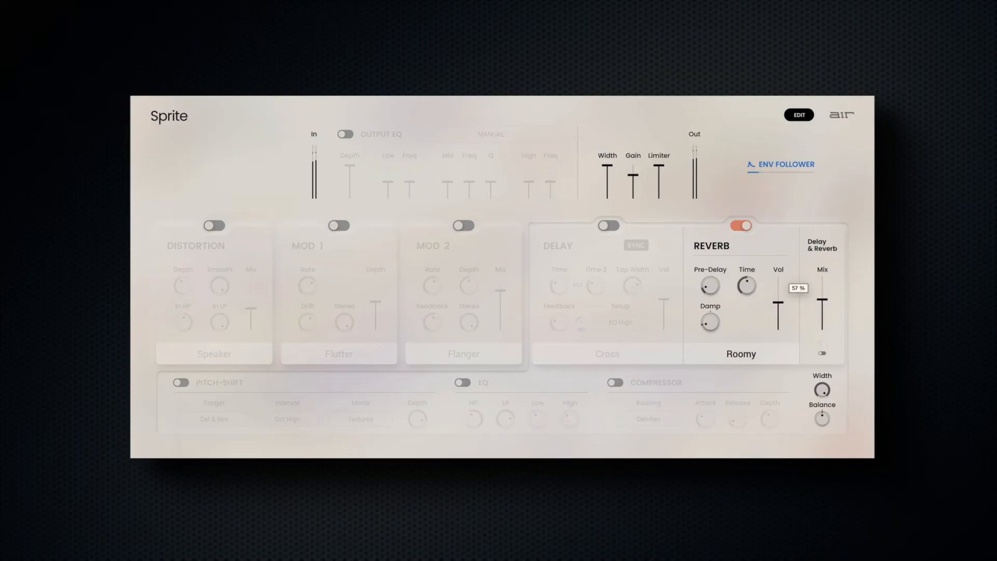
left_click(765, 351)
left_click(740, 390)
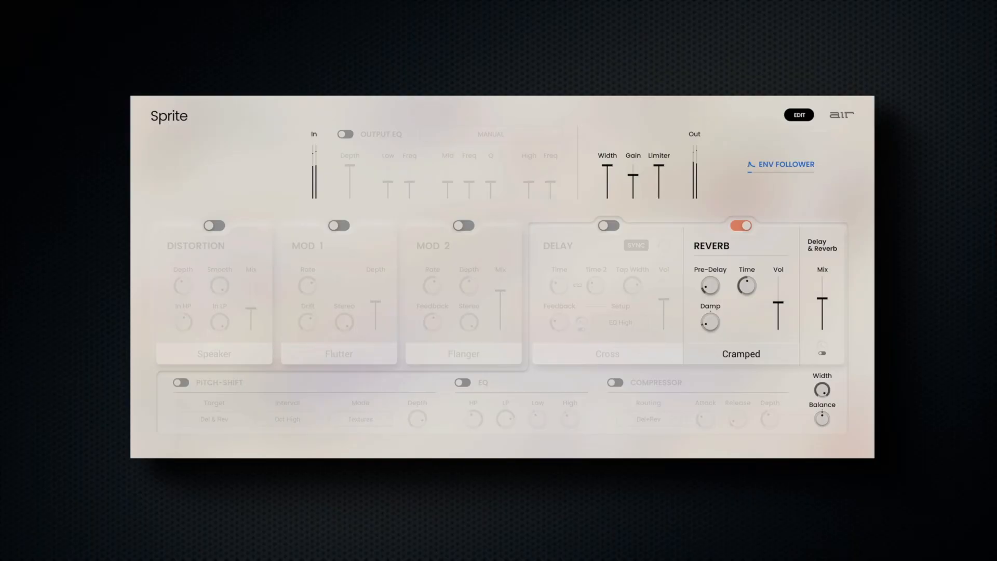
left_click(764, 354)
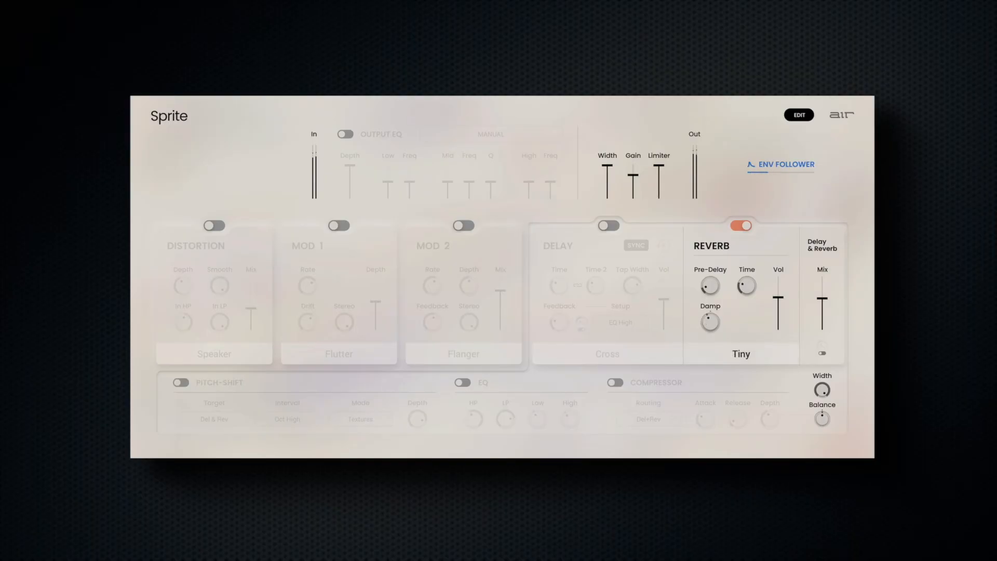
left_click(741, 354)
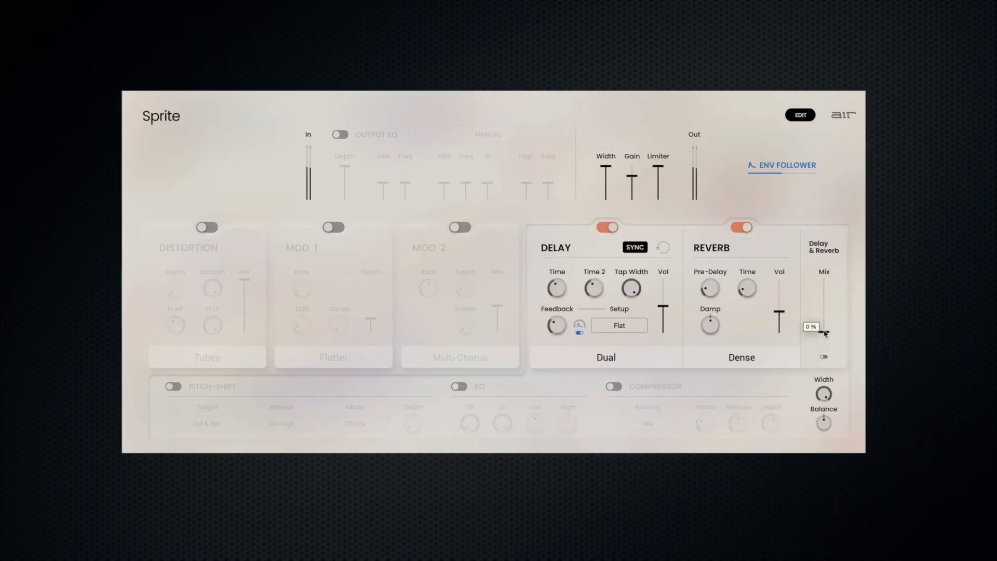
- Set the Delay & Reverb mix near 39% and drive it from the envelope follower with a strongly negative amount
left_click_drag(825, 332, 824, 307)
left_click_drag(824, 308, 825, 313)
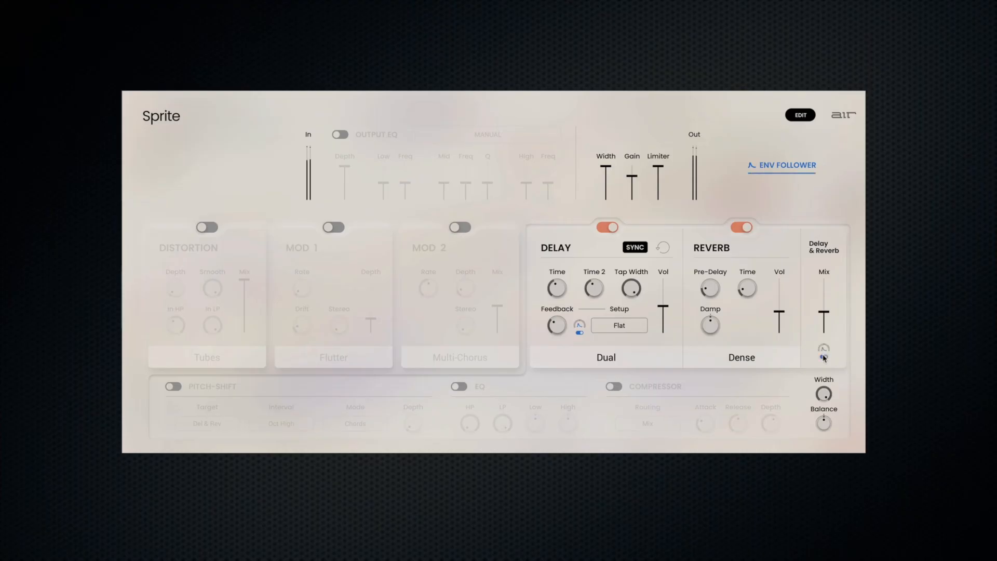
left_click(825, 358)
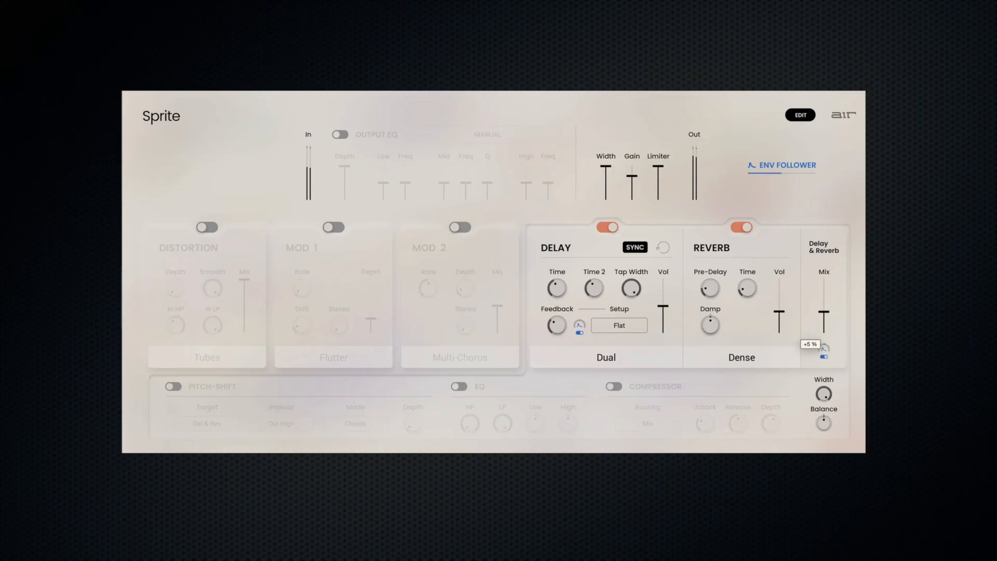
left_click_drag(825, 347, 825, 352)
left_click_drag(825, 348, 825, 348)
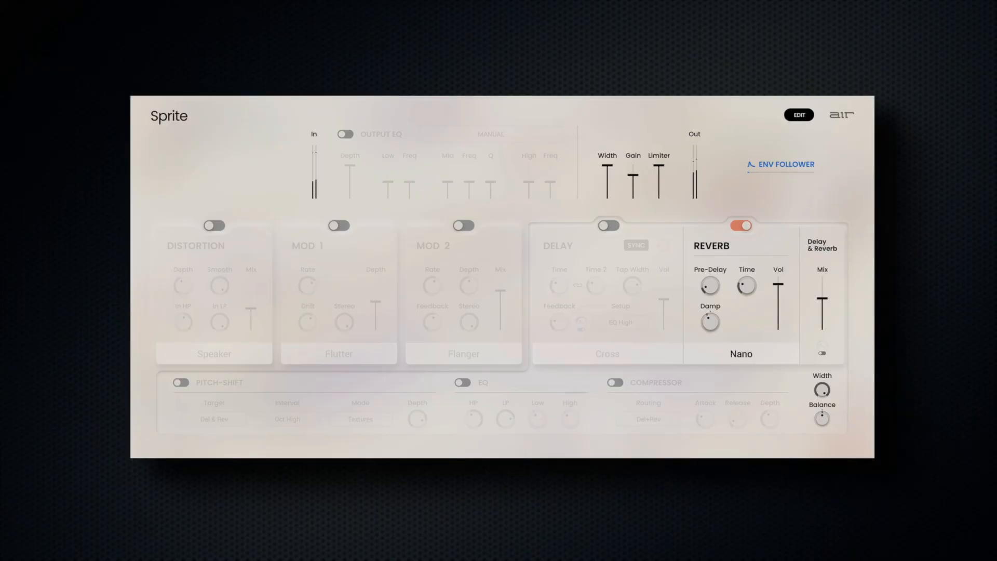
- Enable Pitch-Shift targeting Del & Rev at Oct High with tweaked depth, and switch the EQ section on
left_click(182, 382)
mouse_move(418, 418)
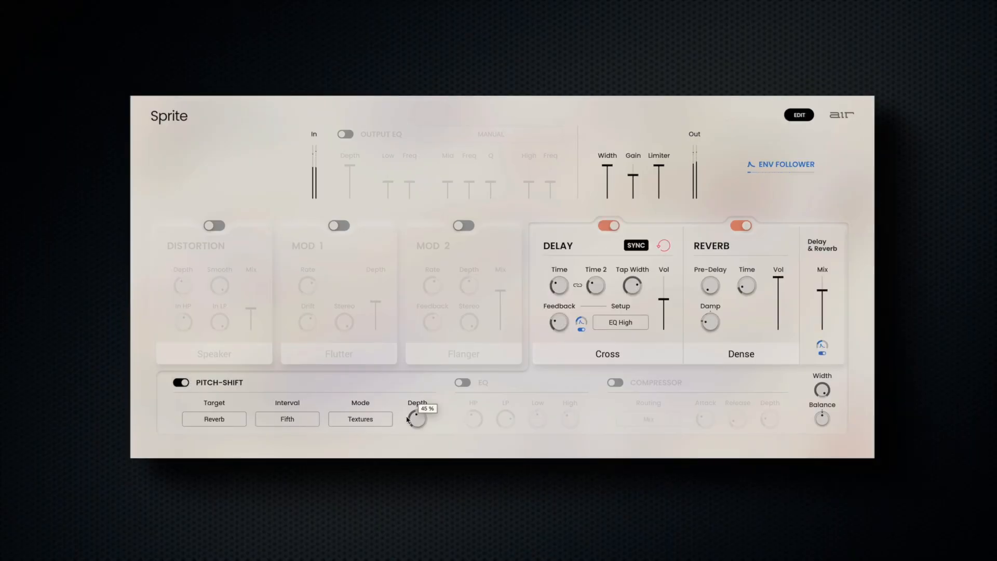
left_click_drag(417, 418, 409, 414)
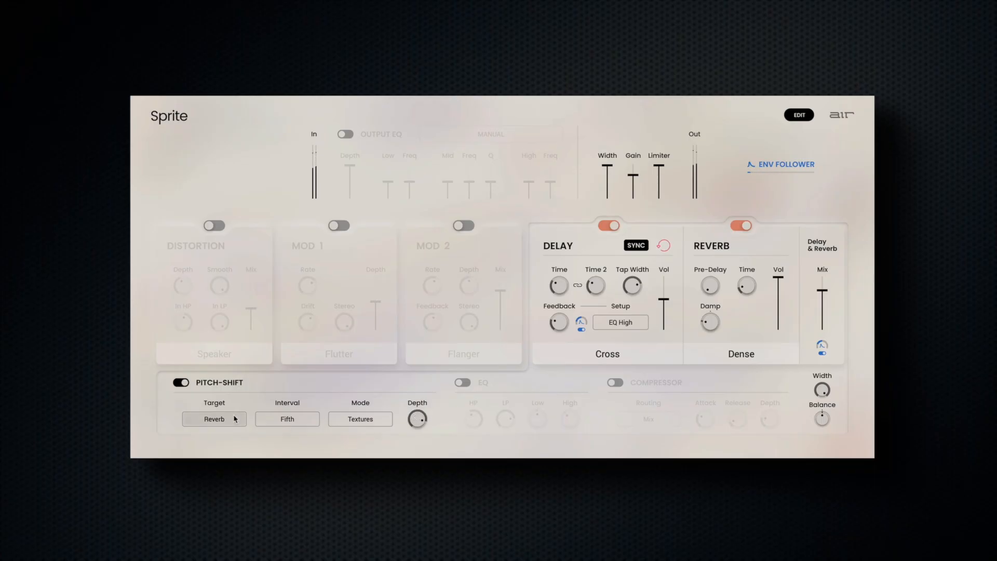
left_click(214, 419)
left_click(214, 449)
left_click(287, 419)
left_click(288, 433)
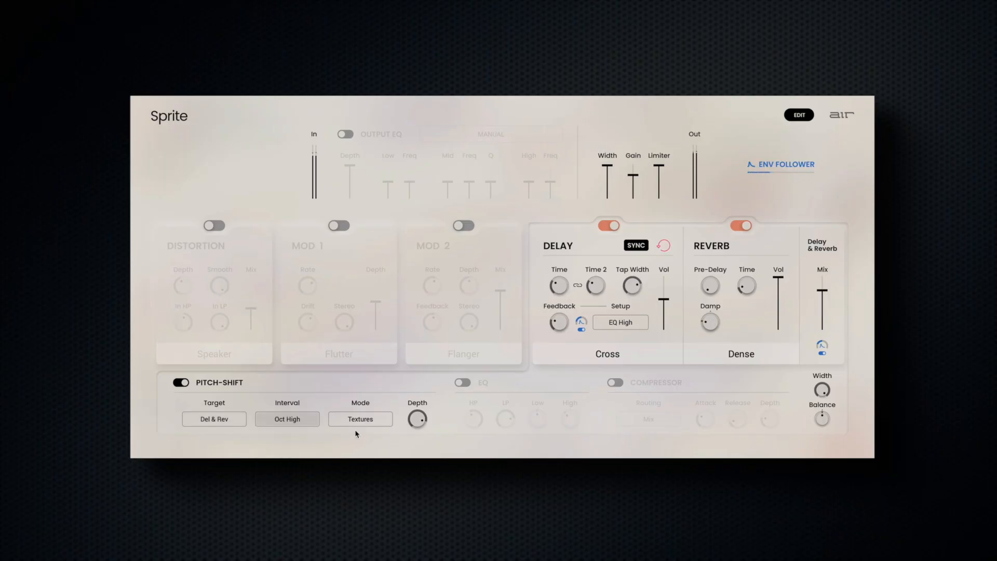
left_click(462, 382)
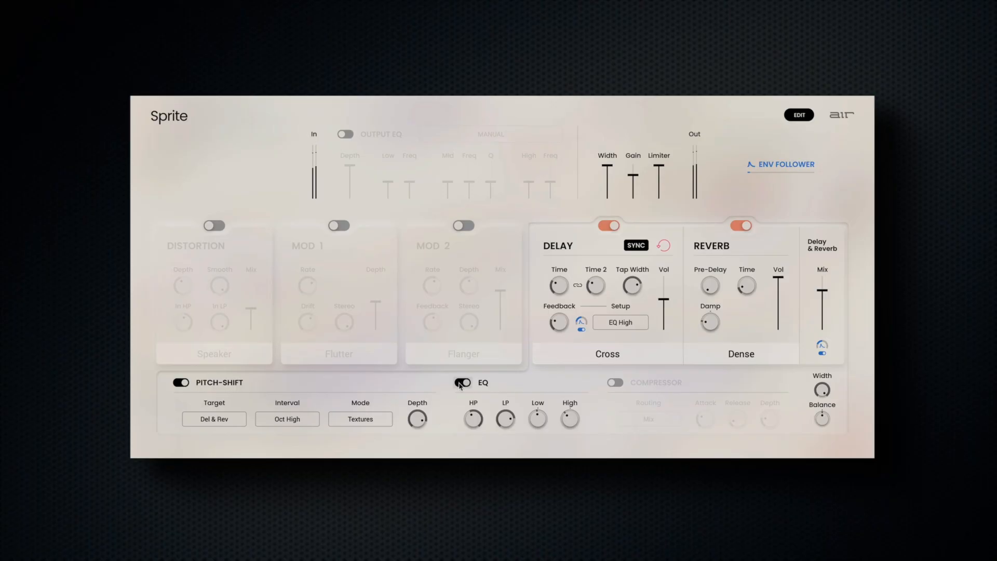
mouse_move(504, 419)
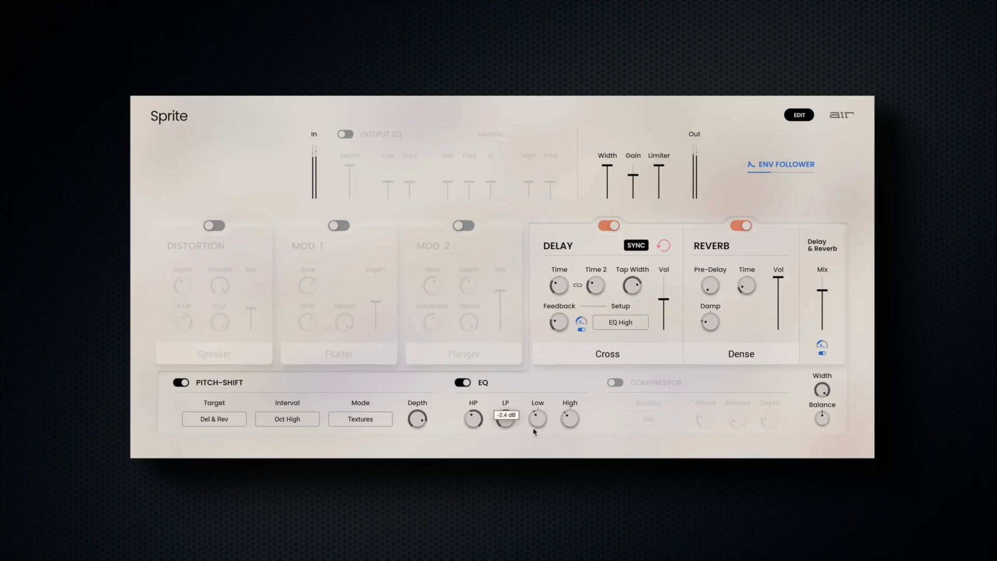
- Enable the Compressor with Del+Rev routing and set its Release to about 43%
left_click(612, 383)
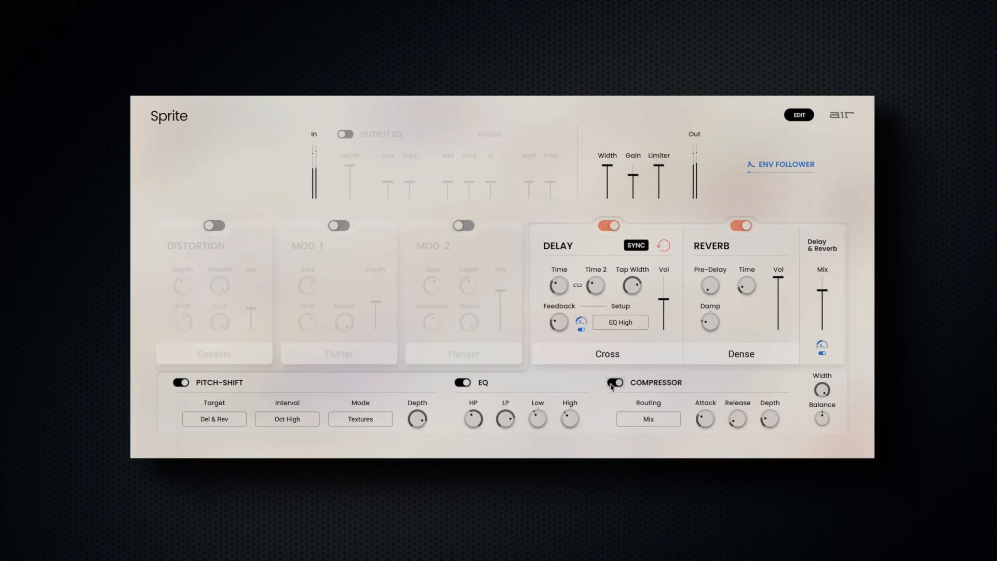
left_click(648, 419)
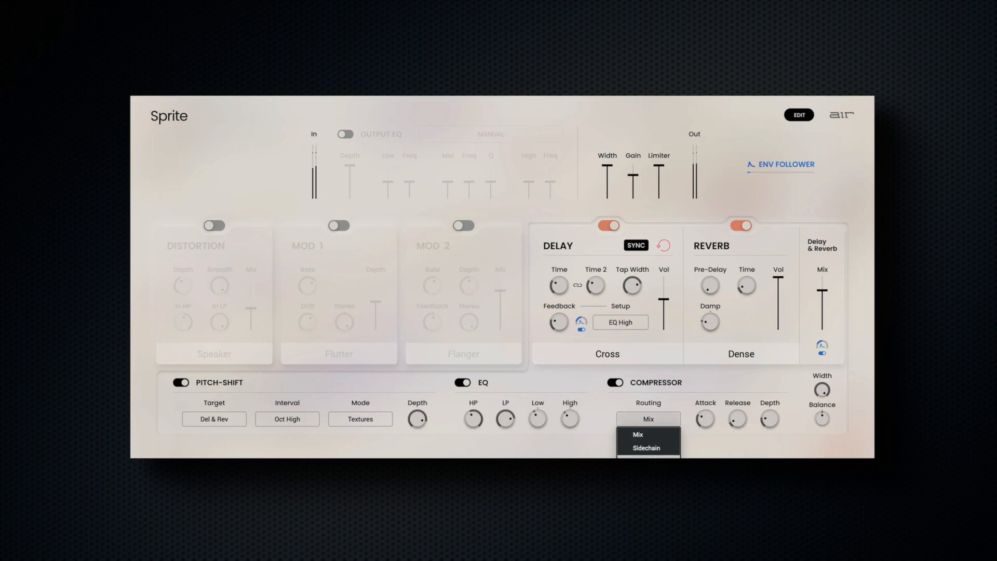
left_click(658, 453)
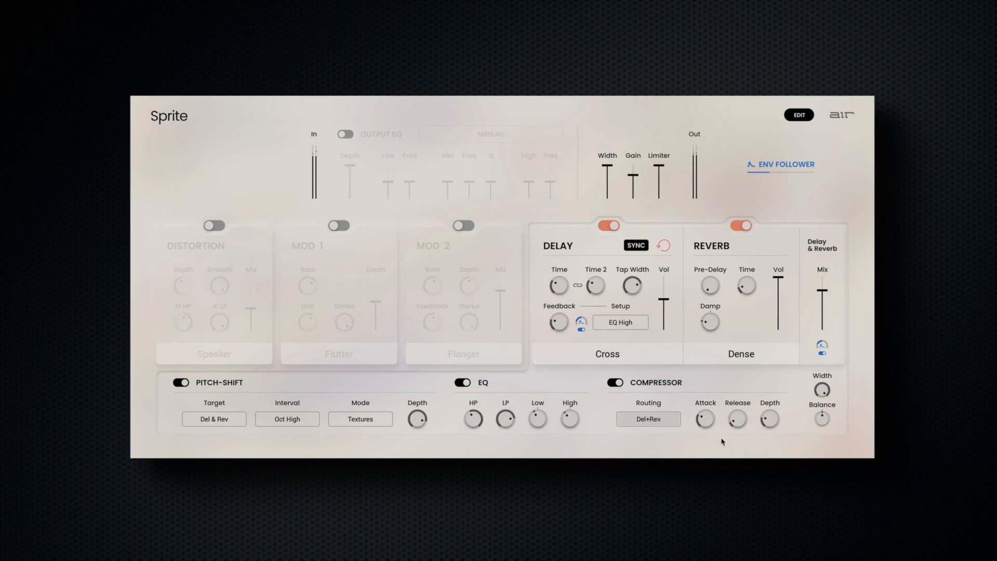
left_click_drag(737, 419, 738, 413)
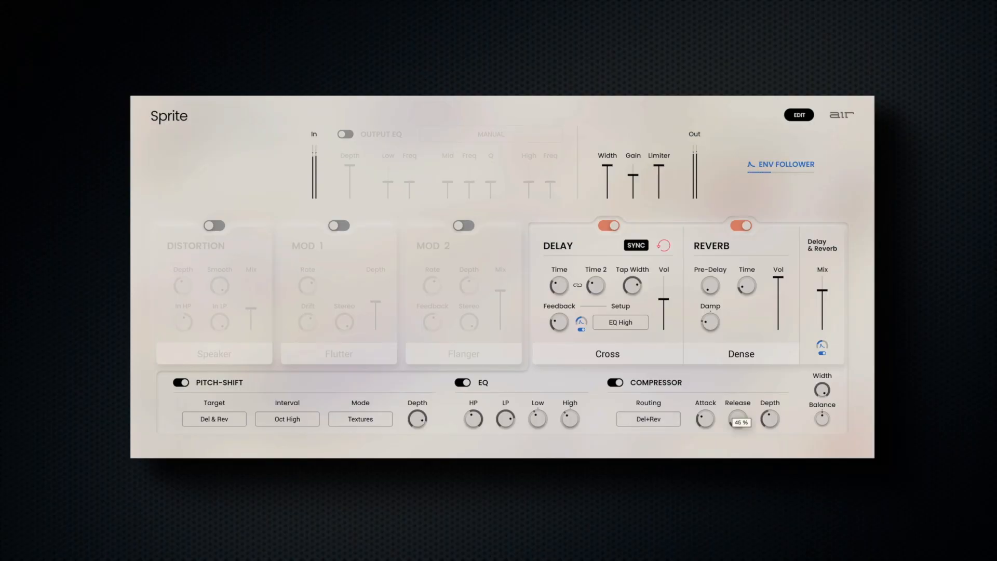
left_click_drag(737, 420, 737, 421)
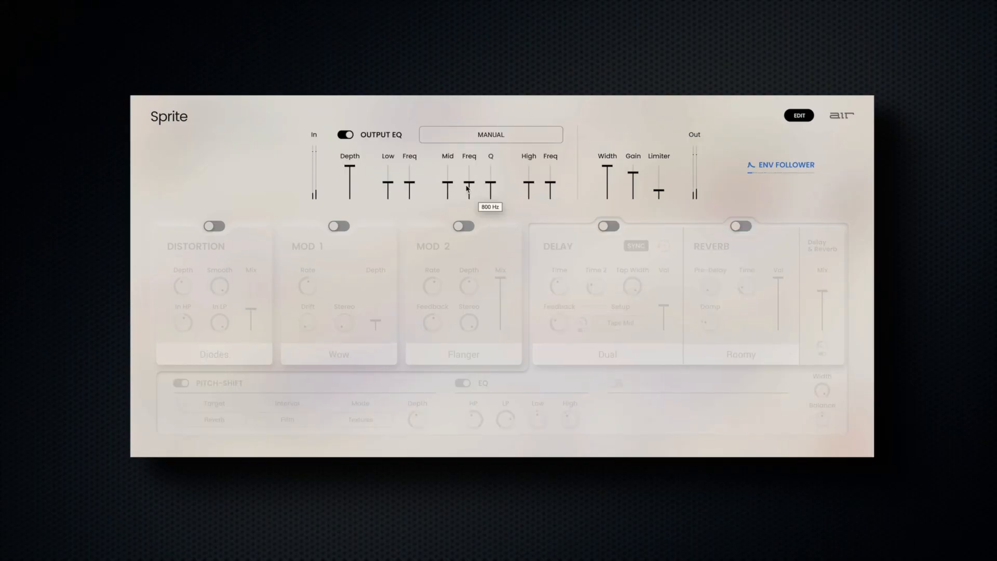
- Raise the Output EQ mid frequency, boost the mid and high bands, and lower depth to 82%
left_click_drag(469, 184, 469, 175)
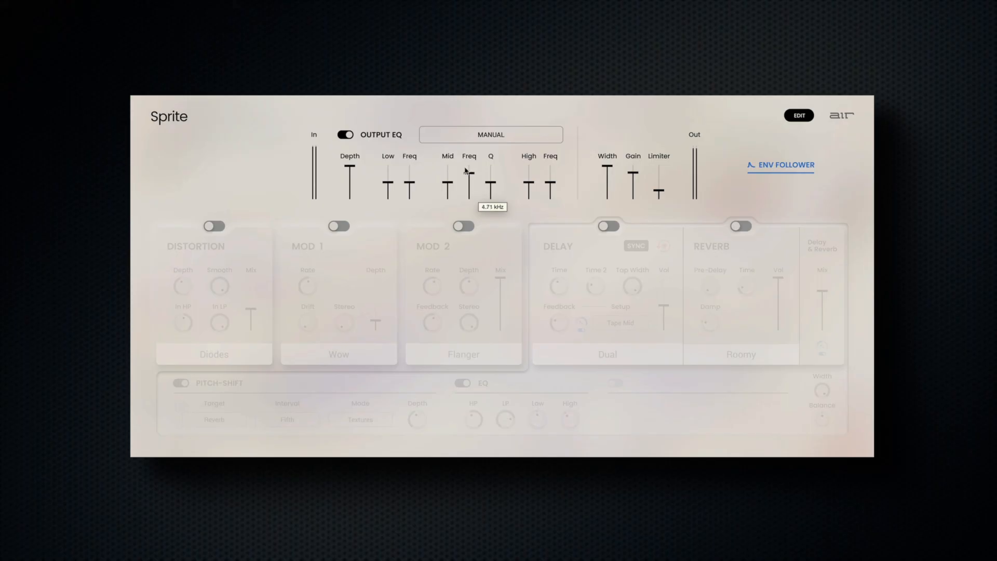
mouse_move(447, 182)
left_click_drag(450, 184, 450, 176)
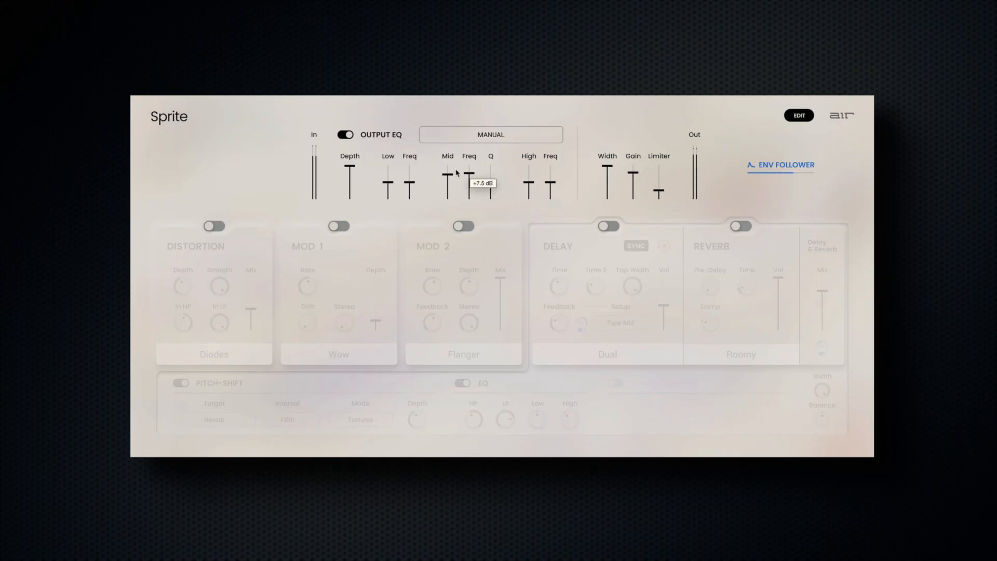
mouse_move(533, 184)
left_mouse_down()
mouse_move(533, 171)
mouse_move(550, 171)
left_mouse_up()
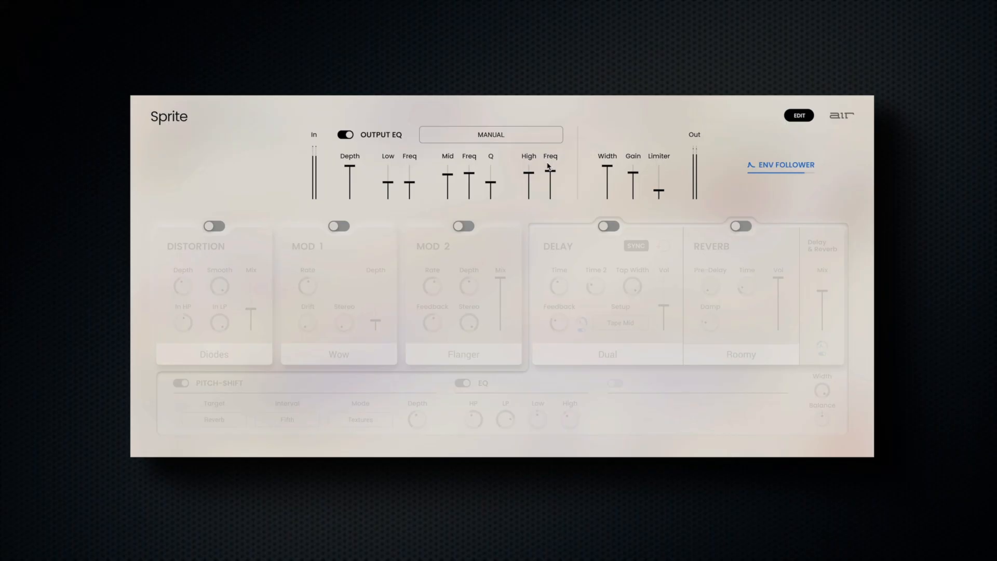
left_click_drag(349, 168, 349, 185)
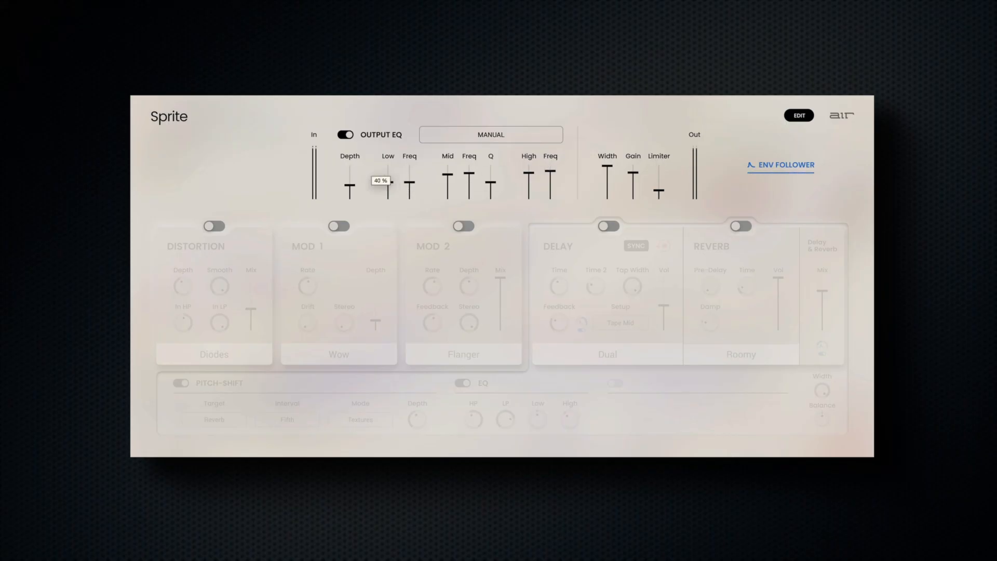
- Try the Megaphone 1 and Radio Transistor 1 Output EQ presets, then bypass and re-enable the Output EQ
left_click(475, 137)
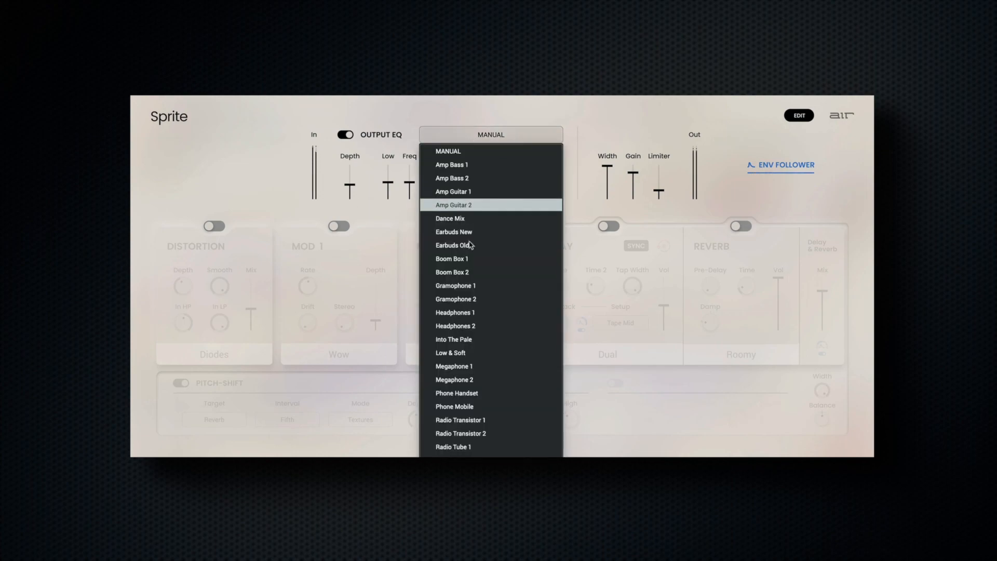
left_click(454, 366)
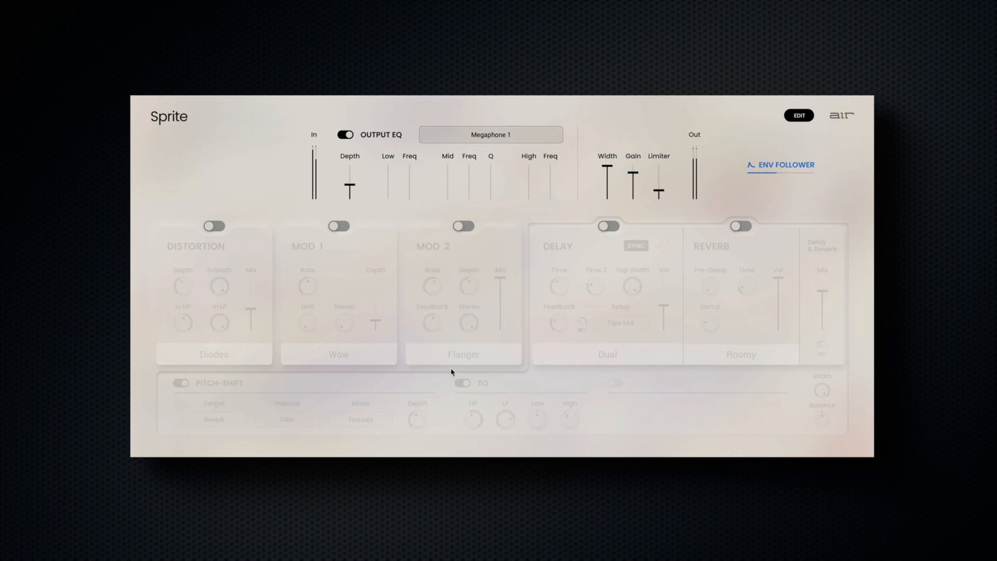
left_click(490, 135)
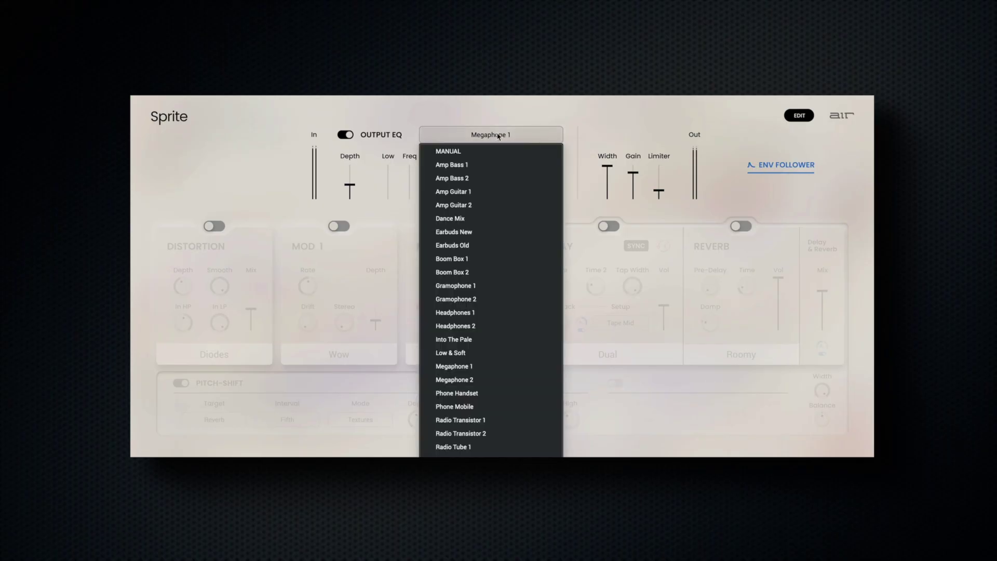
left_click(461, 420)
mouse_move(388, 180)
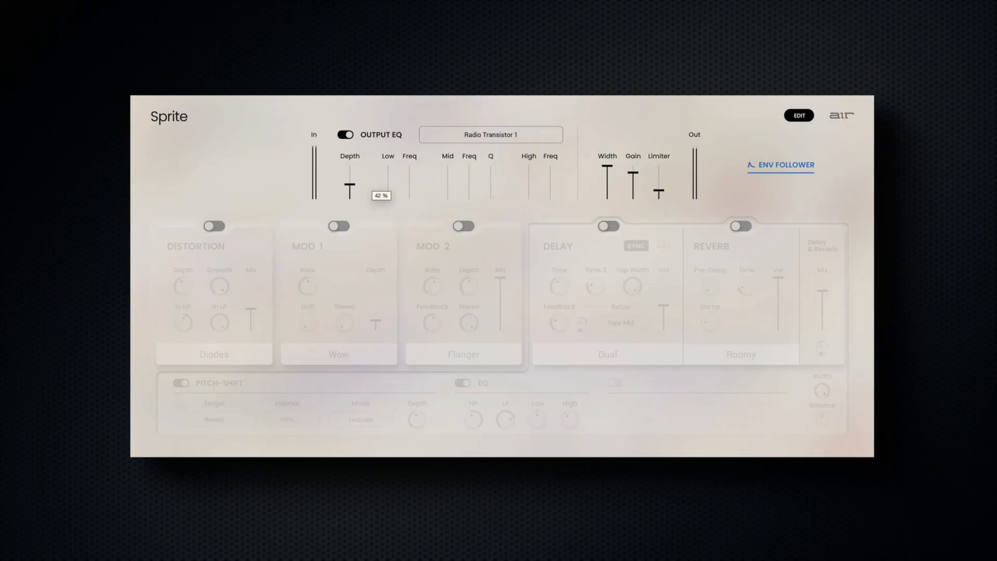
left_click(452, 134)
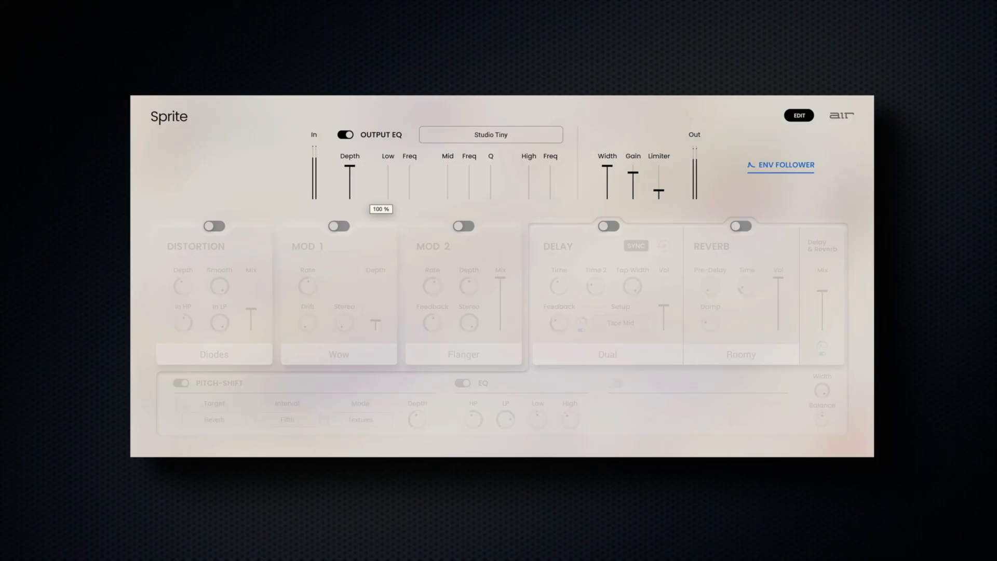
left_click(345, 135)
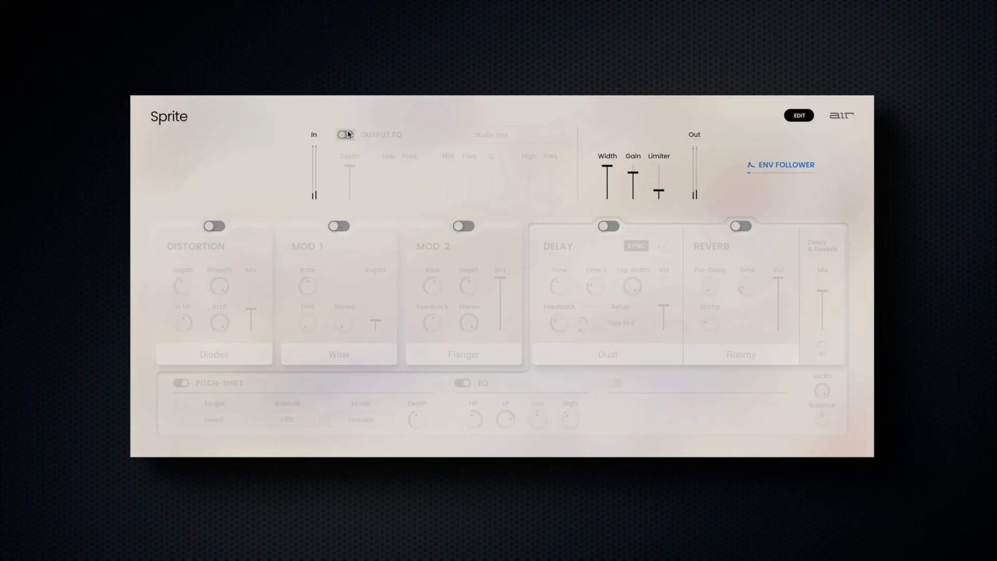
left_click(345, 135)
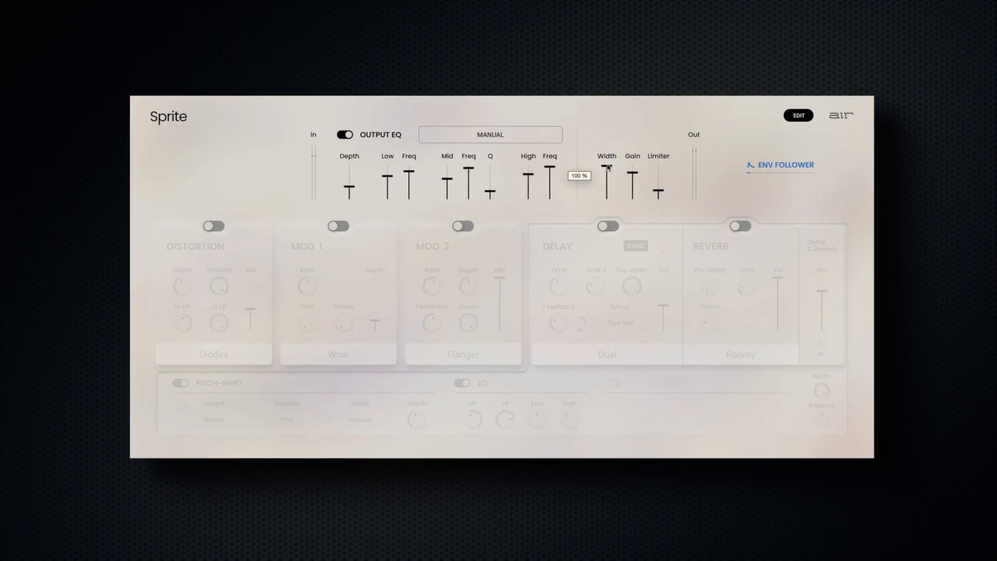
- Narrow the output stereo Width to 0%
mouse_move(607, 167)
left_mouse_down()
mouse_move(607, 199)
mouse_move(607, 181)
mouse_move(659, 166)
left_mouse_up()
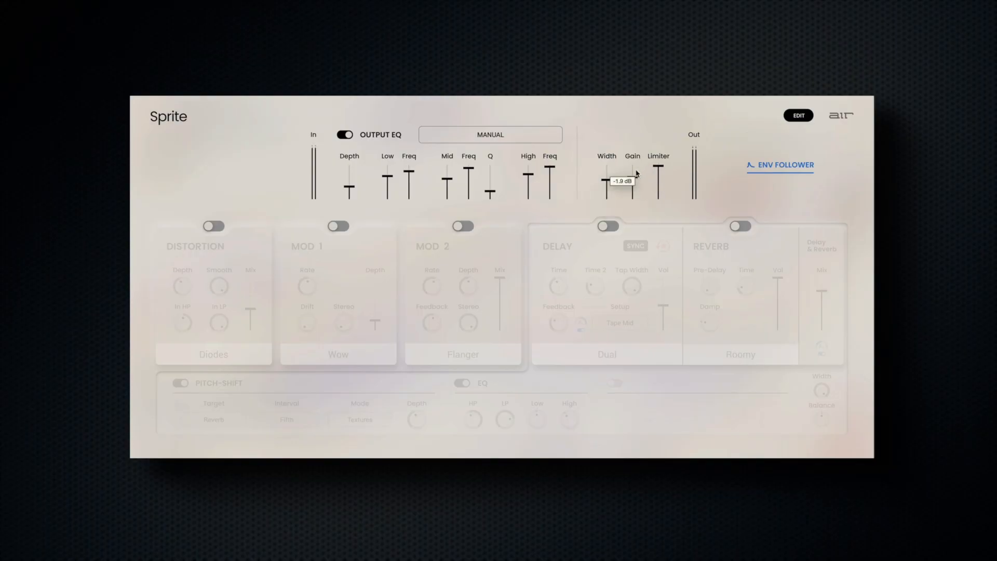